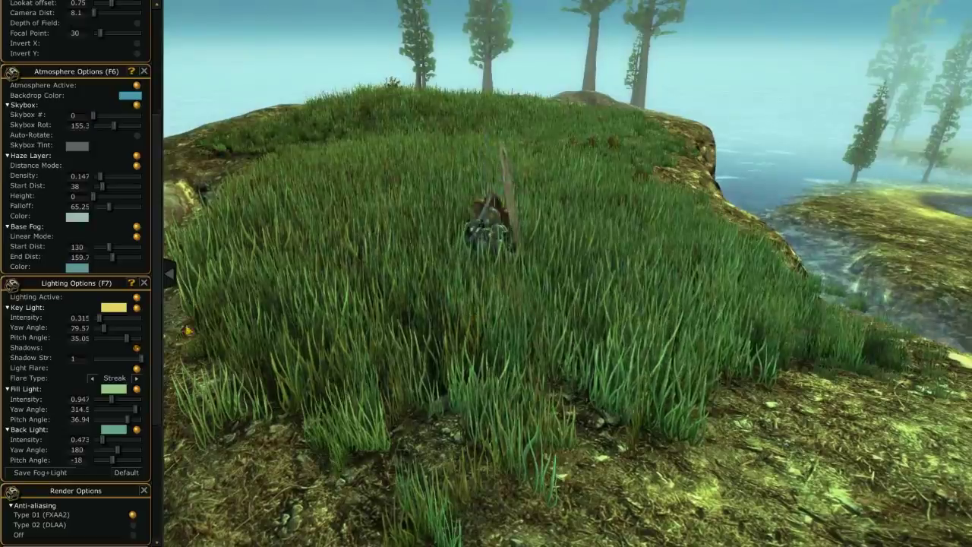
- Collapse the left options panel so the island returns to edit view
{"action": "left_click", "coordinate": [169, 278]}
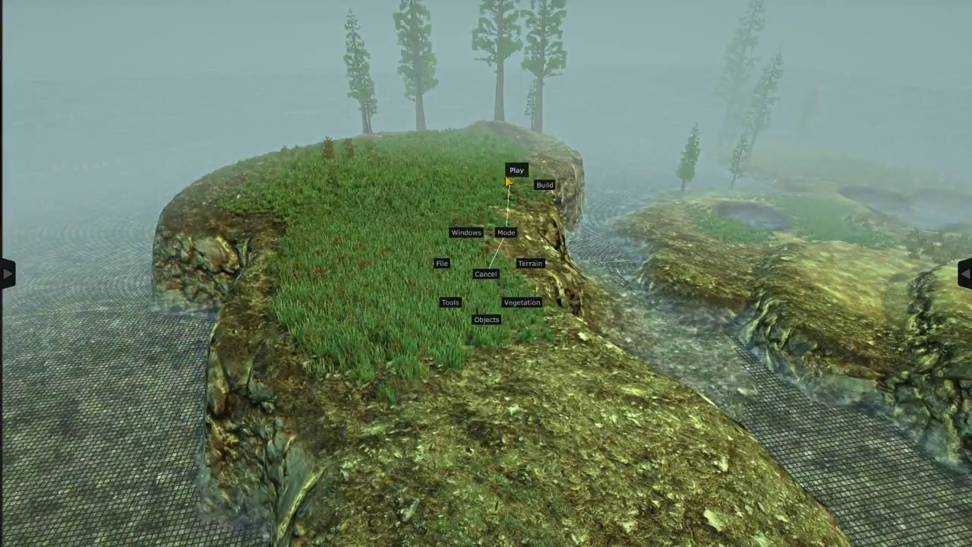
- Start a one-player test game, cast fire attacks with the knight and run him up the grassy hill
{"action": "left_click", "coordinate": [507, 180]}
{"action": "left_click", "coordinate": [414, 370]}
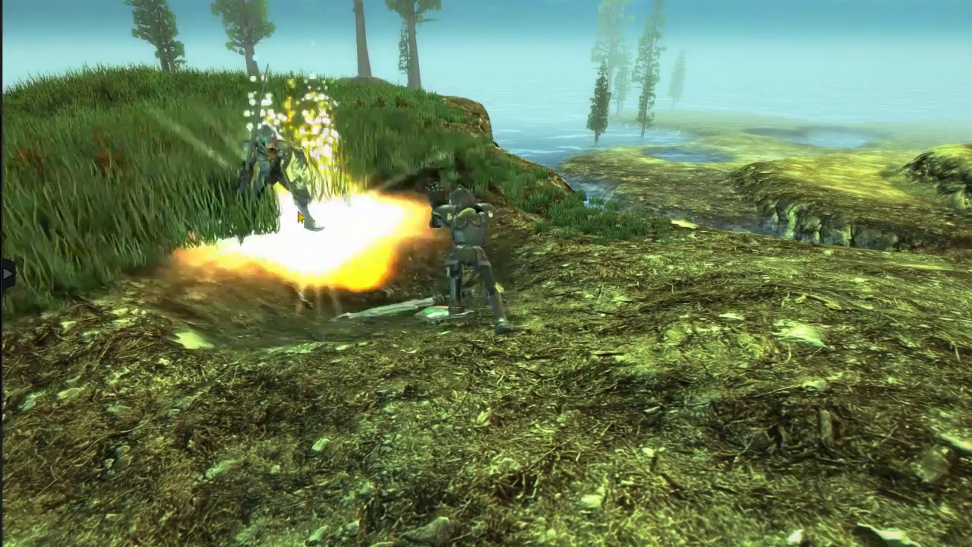
{"action": "left_click", "coordinate": [296, 216]}
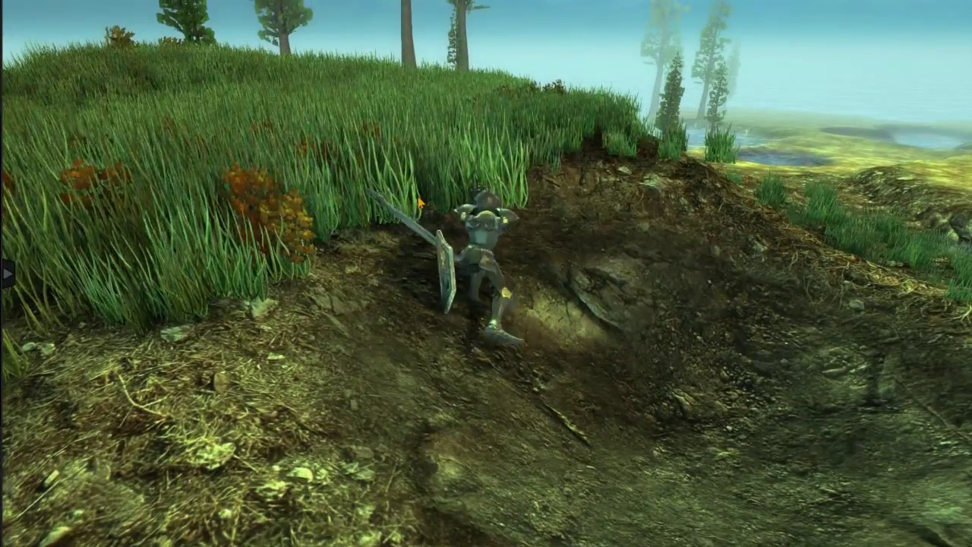
{"action": "left_click", "coordinate": [420, 202]}
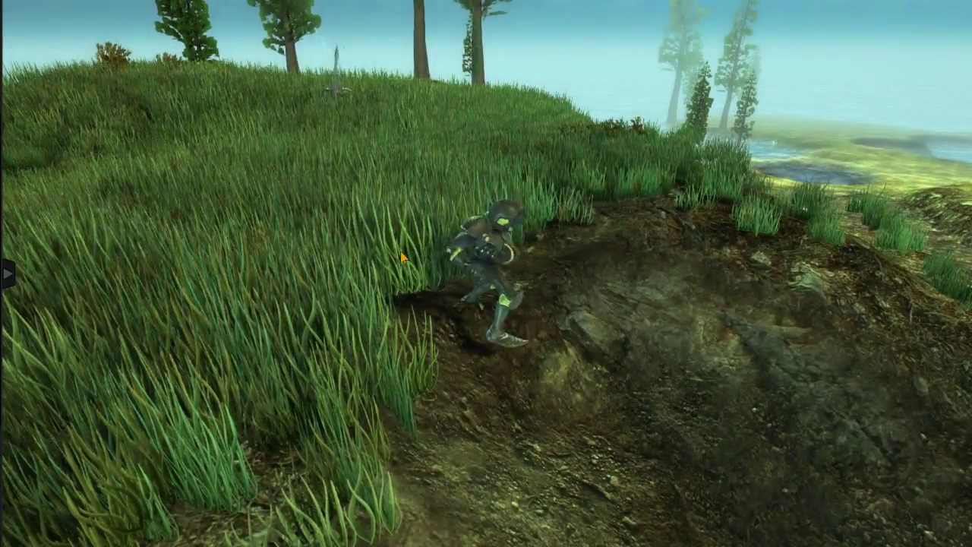
{"action": "left_click", "coordinate": [426, 262]}
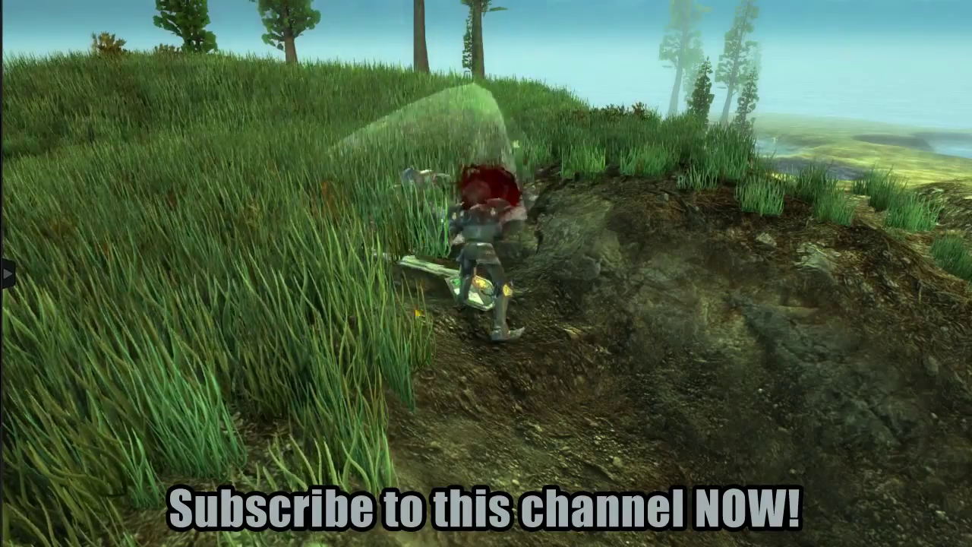
{"action": "left_click", "coordinate": [379, 475]}
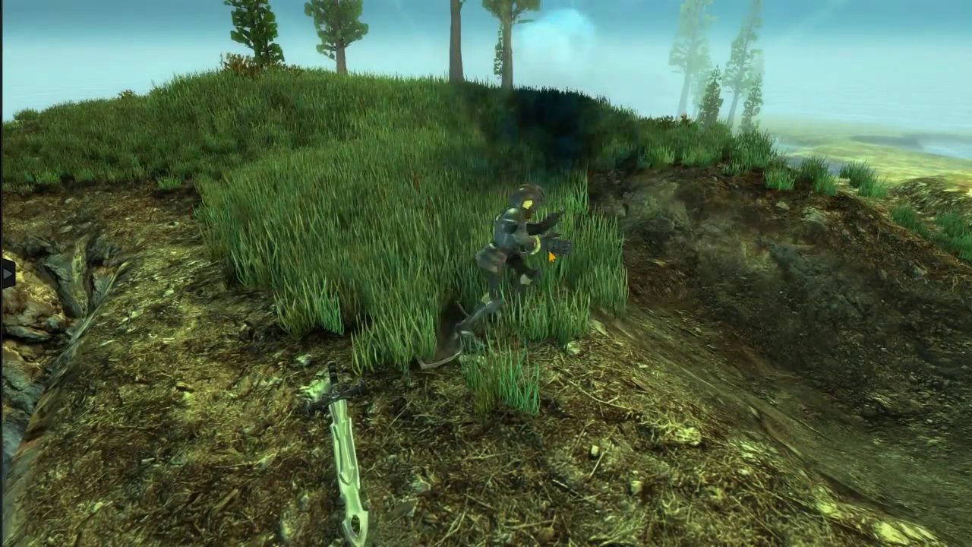
{"action": "left_click", "coordinate": [466, 204]}
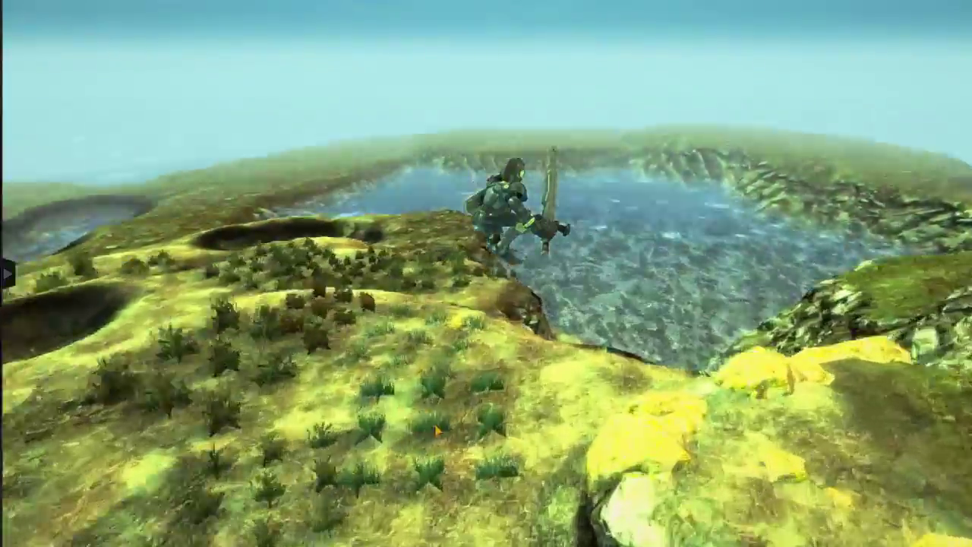
- Send the knight to one more spot before ending the test game
{"action": "left_click", "coordinate": [436, 431]}
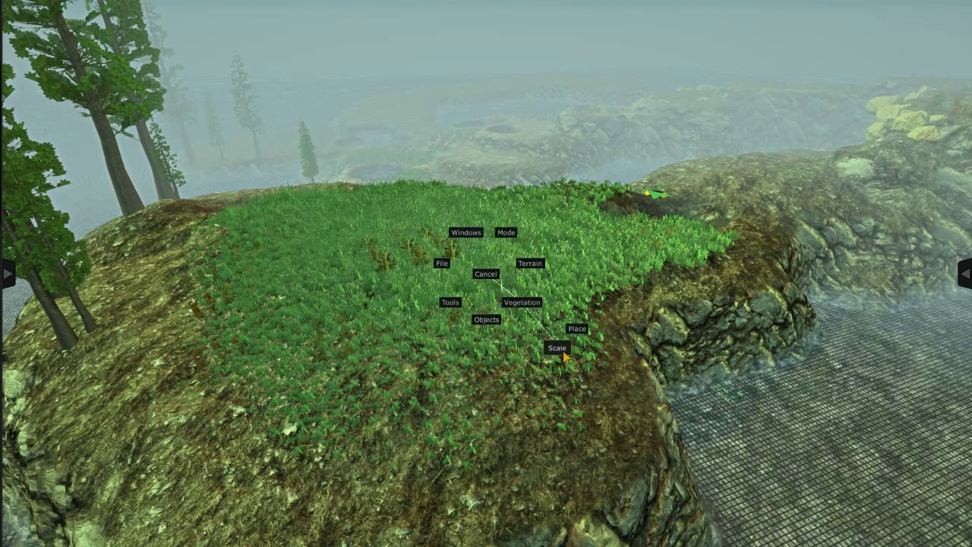
- Set the vegetation brush to Scale Down and brush the grass off the lower plateau top
{"action": "key", "text": "space"}
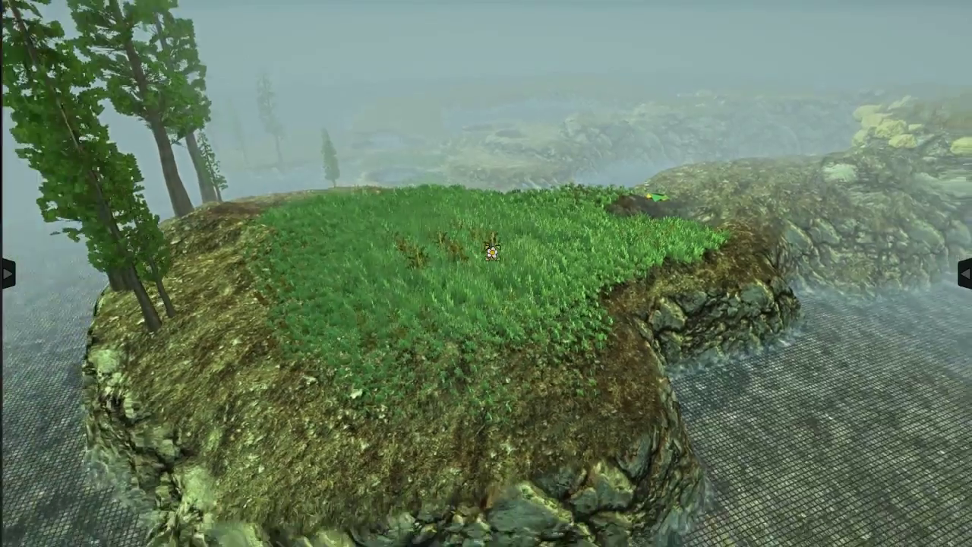
{"action": "right_click", "coordinate": [486, 273]}
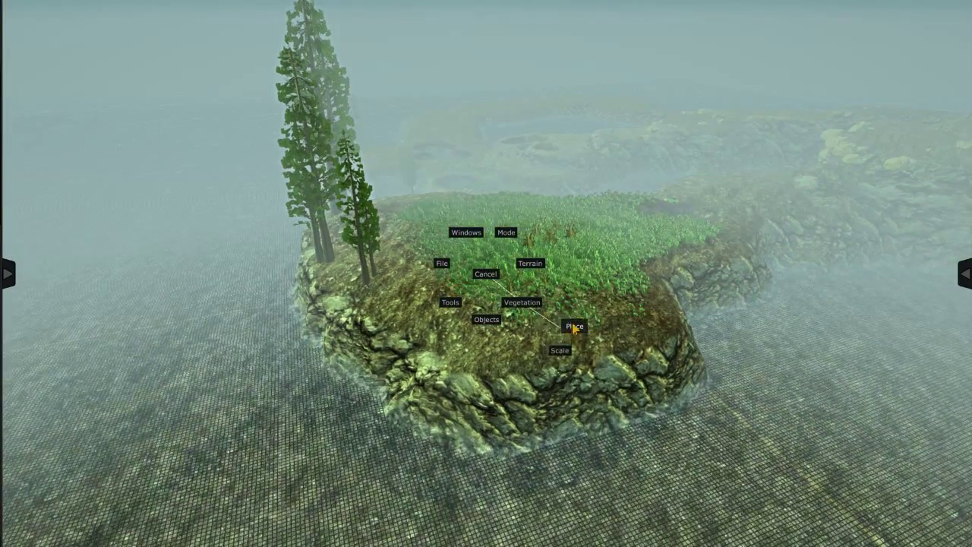
{"action": "left_click", "coordinate": [493, 298]}
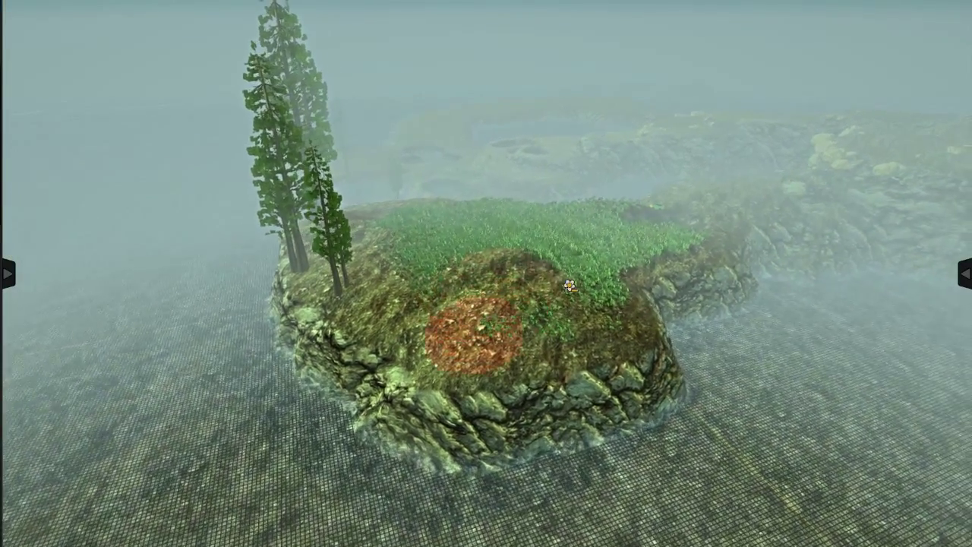
{"action": "middle_click_drag", "start_coordinate": [576, 241], "coordinate": [363, 260]}
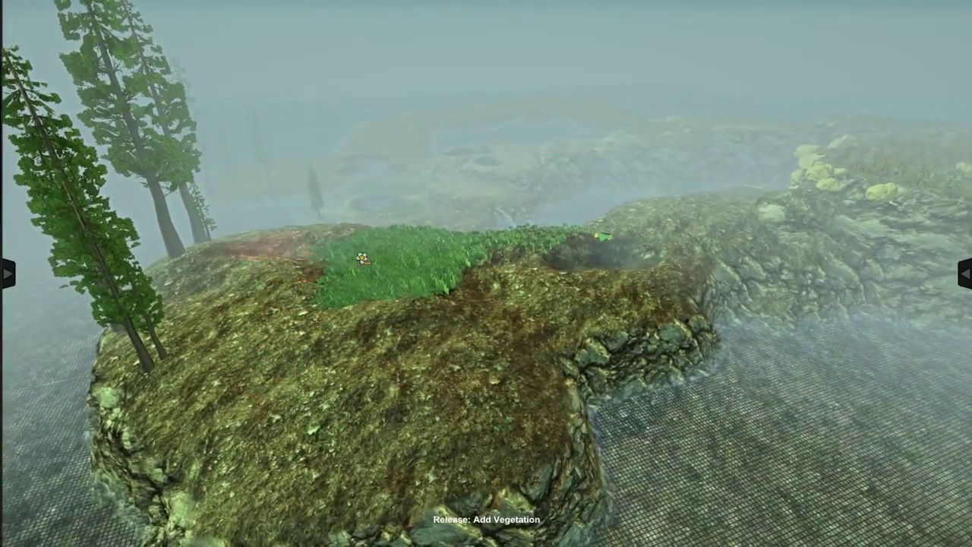
{"action": "mouse_move", "coordinate": [363, 259]}
{"action": "left_mouse_down"}
{"action": "mouse_move", "coordinate": [312, 298]}
{"action": "mouse_move", "coordinate": [499, 408]}
{"action": "left_mouse_up"}
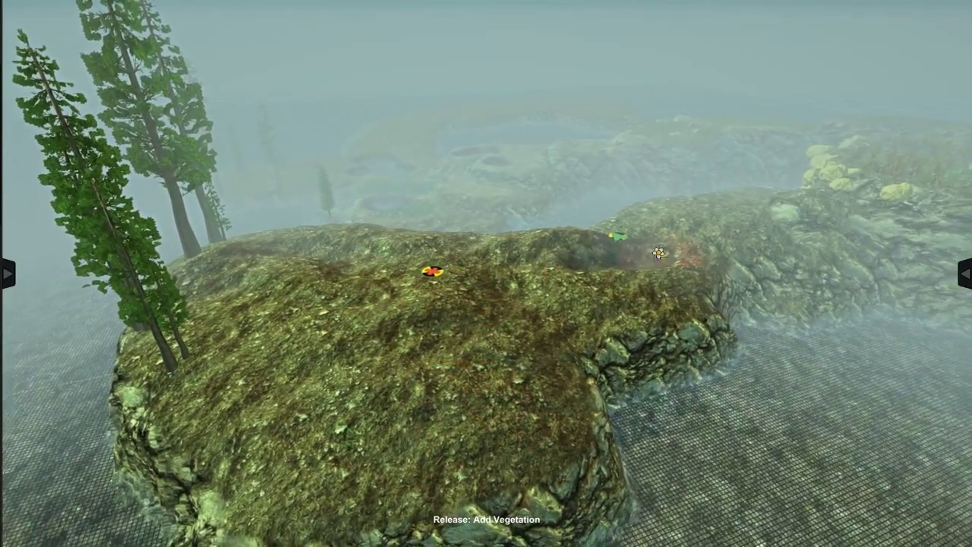
{"action": "left_click_drag", "start_coordinate": [499, 409], "coordinate": [650, 309]}
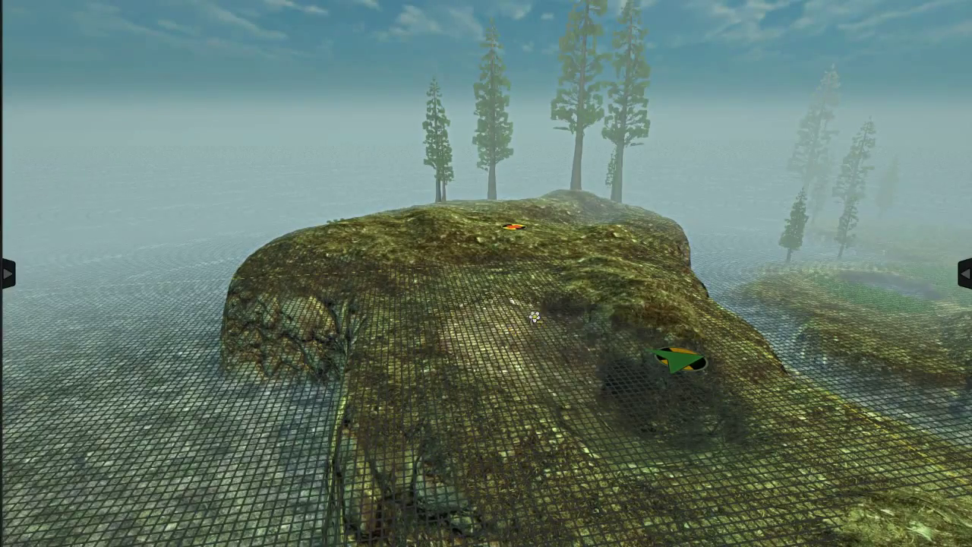
- Raise the terrain on the hillside below the tree-topped plateau
{"action": "left_click_drag", "start_coordinate": [536, 311], "coordinate": [518, 294]}
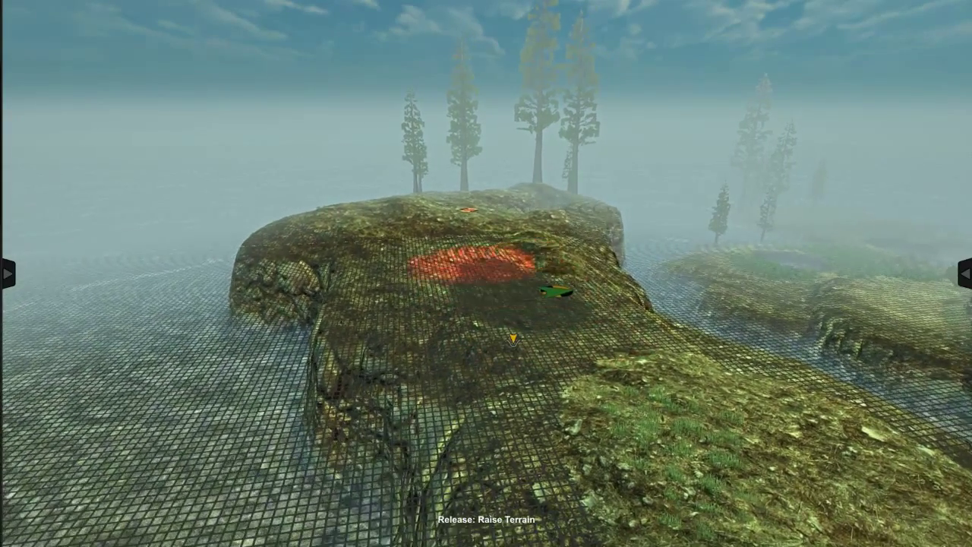
{"action": "mouse_move", "coordinate": [513, 338]}
{"action": "left_mouse_down"}
{"action": "mouse_move", "coordinate": [435, 264]}
{"action": "mouse_move", "coordinate": [449, 274]}
{"action": "left_mouse_up"}
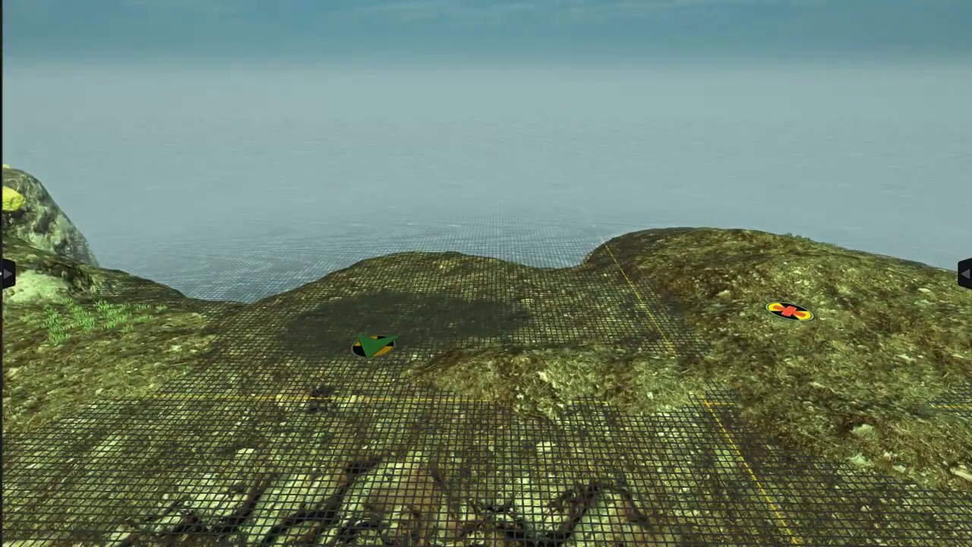
- Reopen the side panel and collapse the Skybox, Haze Layer, Base Fog, Key, Fill and Back Light sections
{"action": "left_click", "coordinate": [9, 278]}
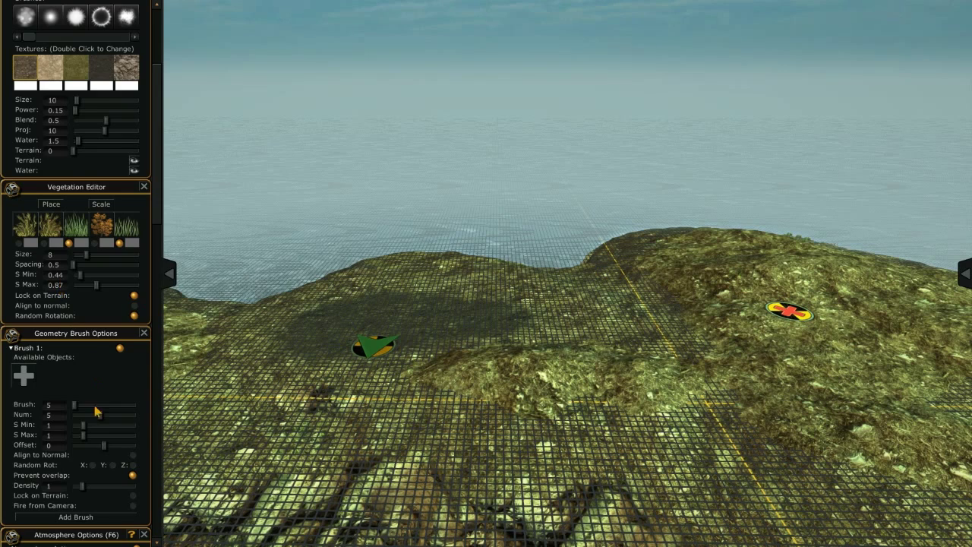
{"action": "scroll", "coordinate": [129, 303], "scroll_direction": "down", "scroll_amount": 2}
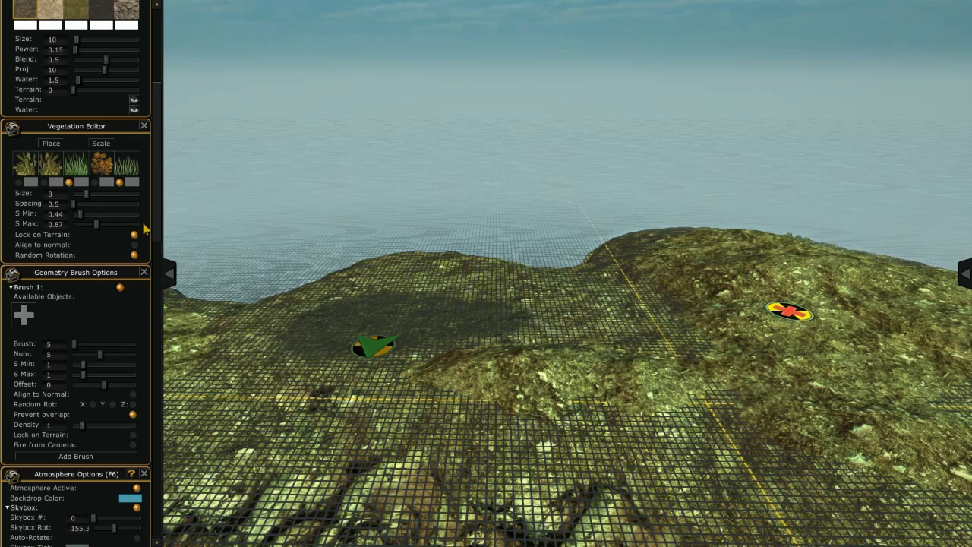
{"action": "scroll", "coordinate": [80, 211], "scroll_direction": "down", "scroll_amount": 7}
{"action": "scroll", "coordinate": [80, 211], "scroll_direction": "down", "scroll_amount": 4}
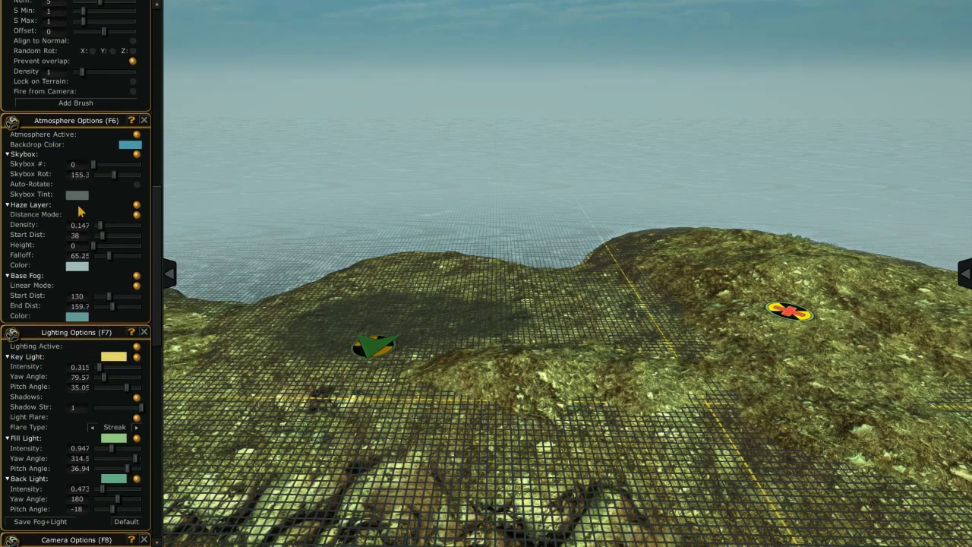
{"action": "left_click", "coordinate": [38, 156]}
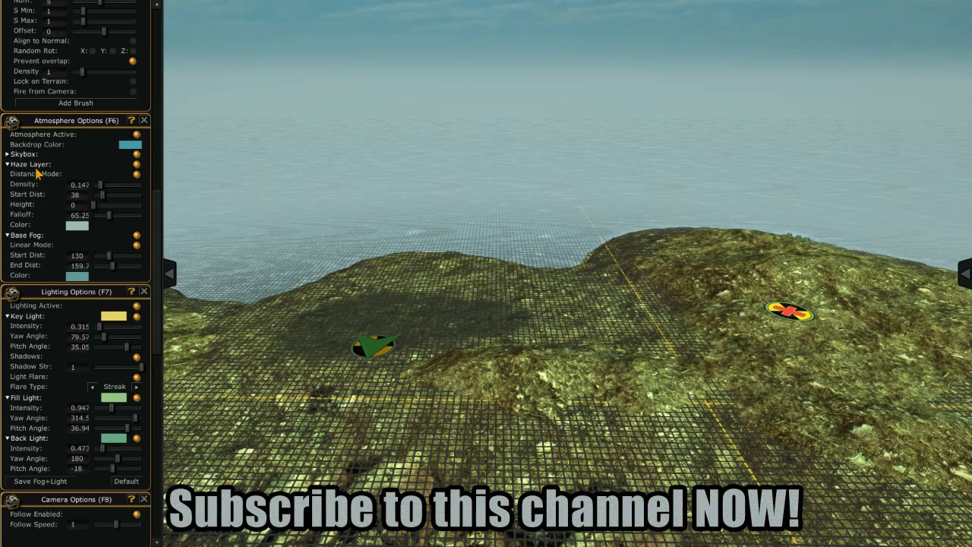
{"action": "left_click", "coordinate": [35, 167]}
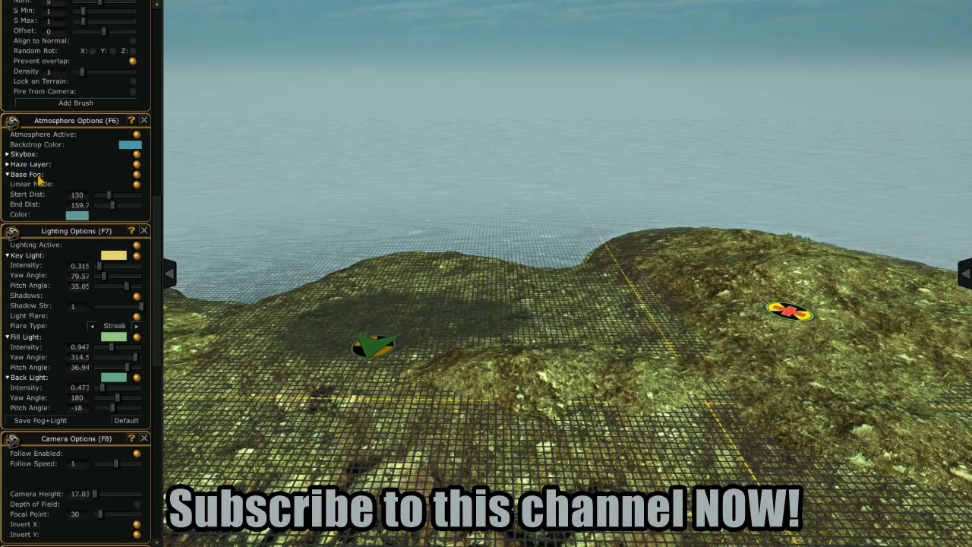
{"action": "left_click", "coordinate": [38, 175]}
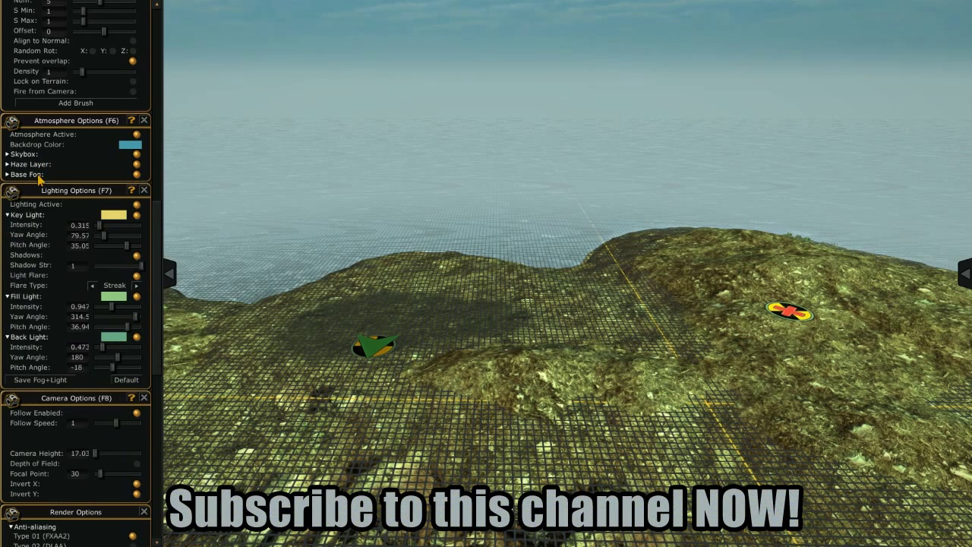
{"action": "left_click", "coordinate": [46, 215]}
{"action": "left_click", "coordinate": [41, 226]}
{"action": "left_click", "coordinate": [42, 235]}
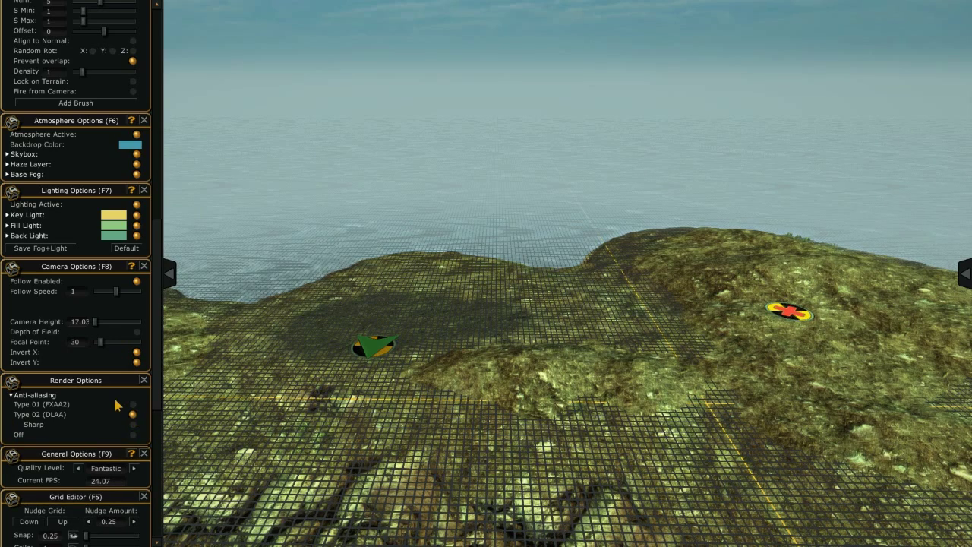
- Set Anti-aliasing to Off
{"action": "left_click", "coordinate": [133, 434]}
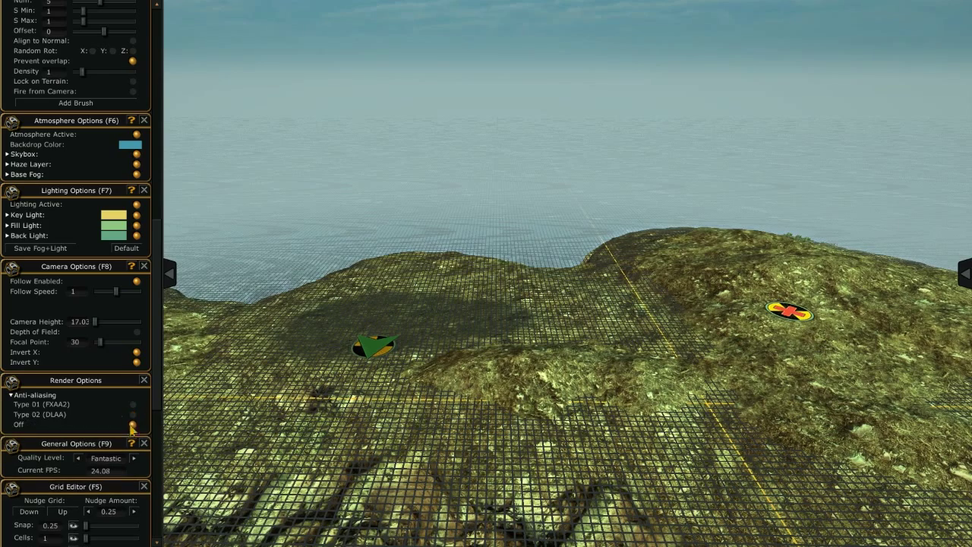
{"action": "scroll", "coordinate": [162, 414], "scroll_direction": "down", "scroll_amount": 4}
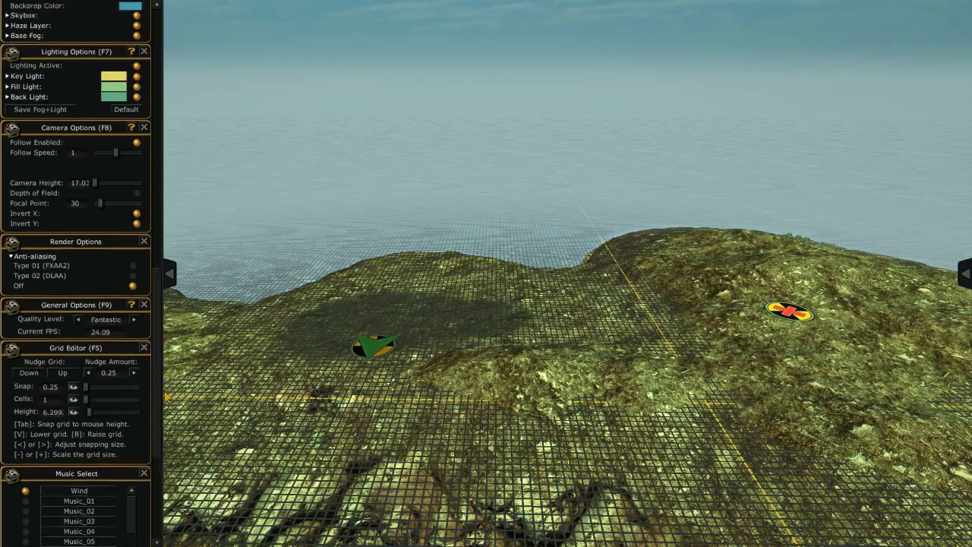
{"action": "scroll", "coordinate": [162, 414], "scroll_direction": "down", "scroll_amount": 2}
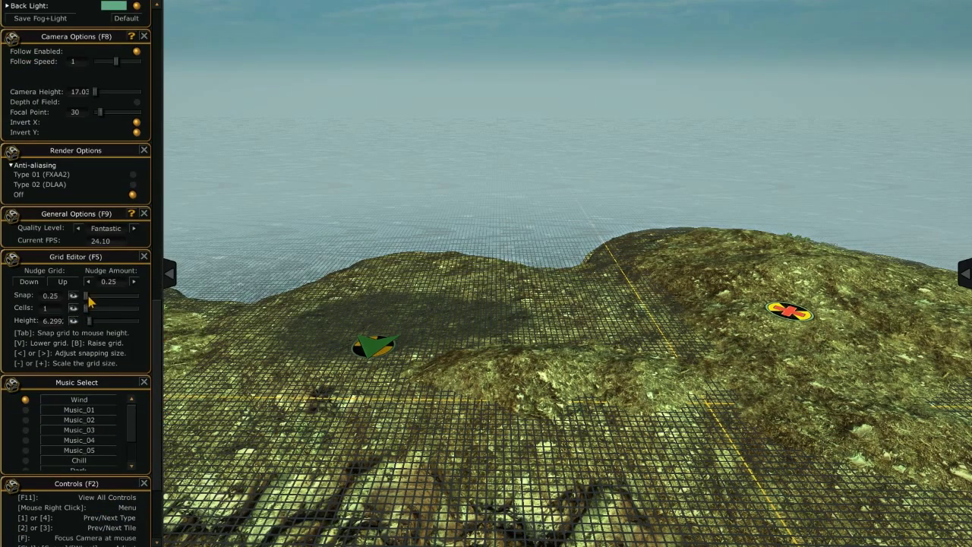
- Set grid snap to 5, lower the grid with V, and raise a flat lower plateau tier along the rock ledge
{"action": "mouse_move", "coordinate": [87, 296]}
{"action": "left_mouse_down"}
{"action": "mouse_move", "coordinate": [99, 296]}
{"action": "mouse_move", "coordinate": [96, 312]}
{"action": "left_mouse_up"}
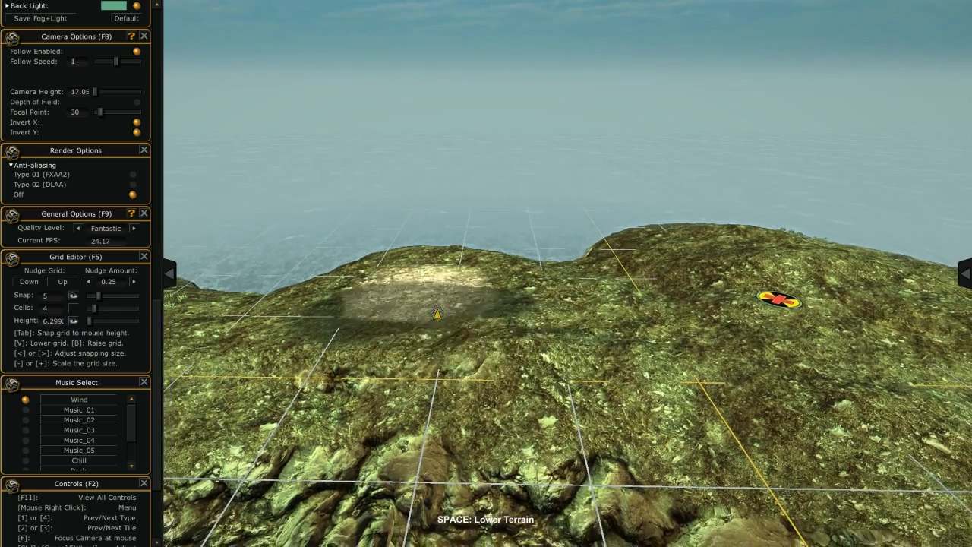
{"action": "scroll", "coordinate": [437, 314], "scroll_direction": "up", "scroll_amount": 3}
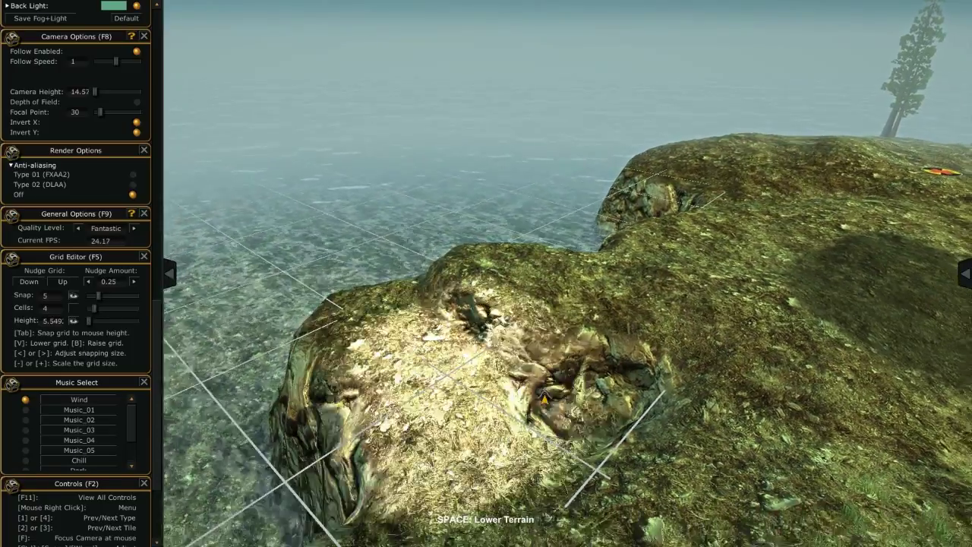
{"action": "key", "text": "v"}
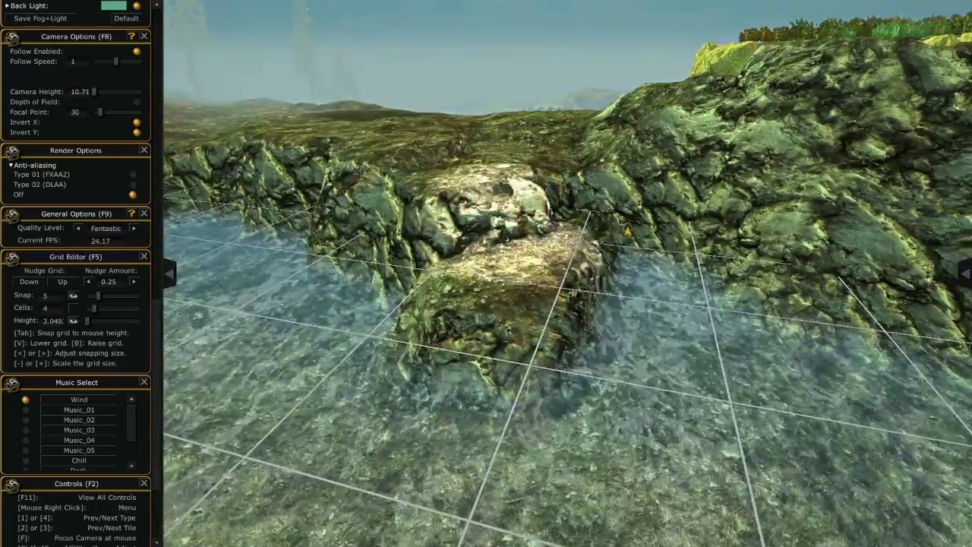
{"action": "mouse_move", "coordinate": [628, 232]}
{"action": "left_mouse_down"}
{"action": "mouse_move", "coordinate": [303, 251]}
{"action": "mouse_move", "coordinate": [427, 322]}
{"action": "left_mouse_up"}
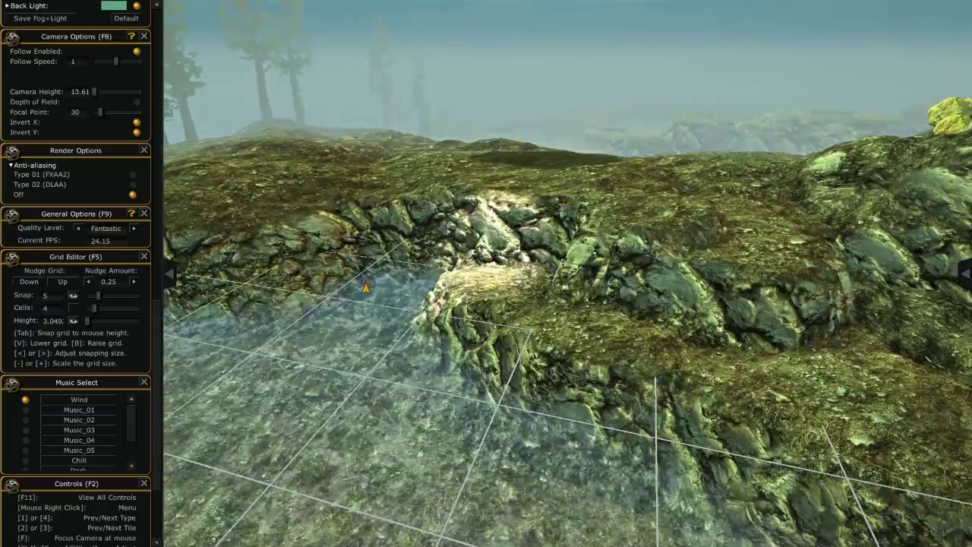
{"action": "left_click_drag", "start_coordinate": [366, 287], "coordinate": [439, 309]}
{"action": "mouse_move", "coordinate": [474, 264]}
{"action": "left_mouse_down"}
{"action": "mouse_move", "coordinate": [486, 304]}
{"action": "mouse_move", "coordinate": [587, 332]}
{"action": "mouse_move", "coordinate": [159, 288]}
{"action": "left_mouse_up"}
{"action": "scroll", "coordinate": [114, 228], "scroll_direction": "up", "scroll_amount": 10}
- Undock the Terrain Editor settings into a floating window mid-screen
{"action": "scroll", "coordinate": [76, 114], "scroll_direction": "up", "scroll_amount": 10}
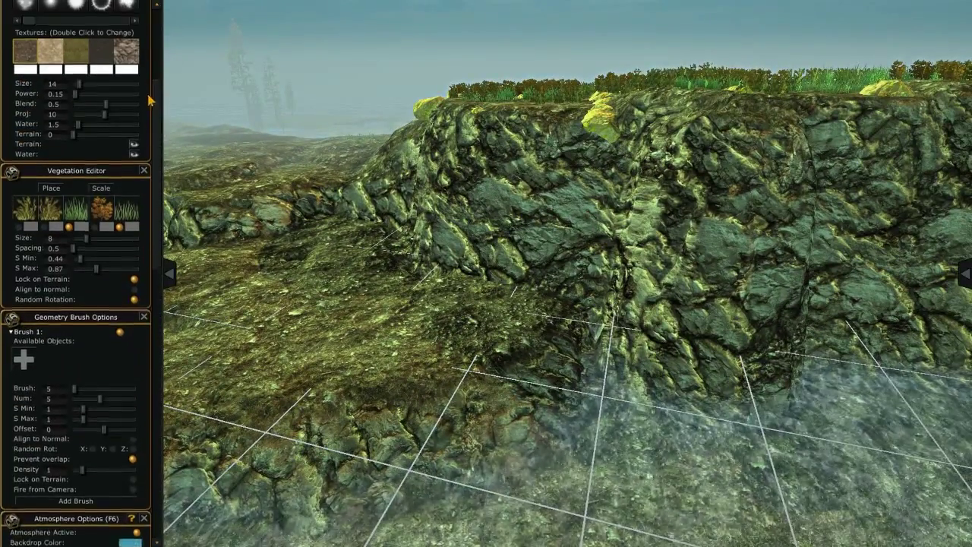
{"action": "scroll", "coordinate": [44, 39], "scroll_direction": "up", "scroll_amount": 5}
{"action": "scroll", "coordinate": [105, 104], "scroll_direction": "up", "scroll_amount": 5}
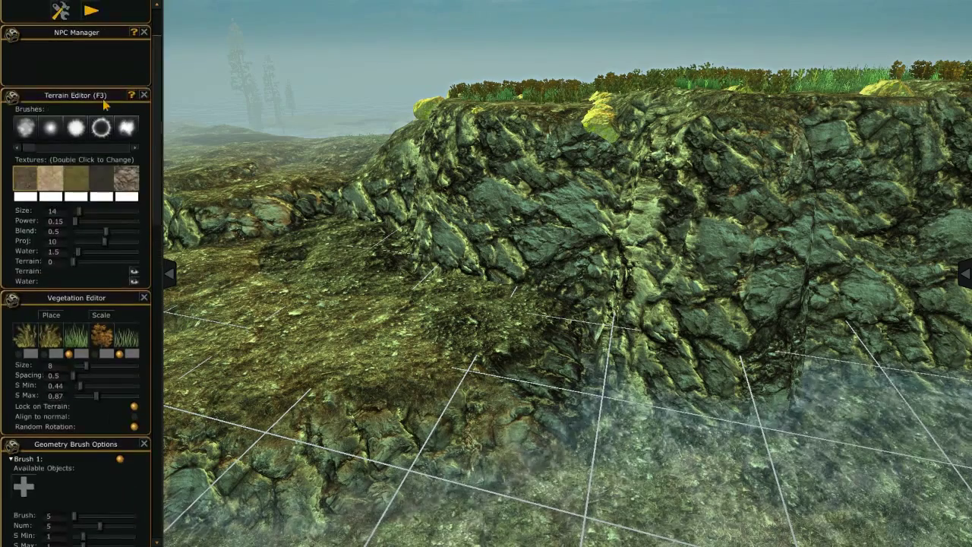
{"action": "left_click_drag", "start_coordinate": [125, 96], "coordinate": [343, 164]}
{"action": "left_click", "coordinate": [169, 273]}
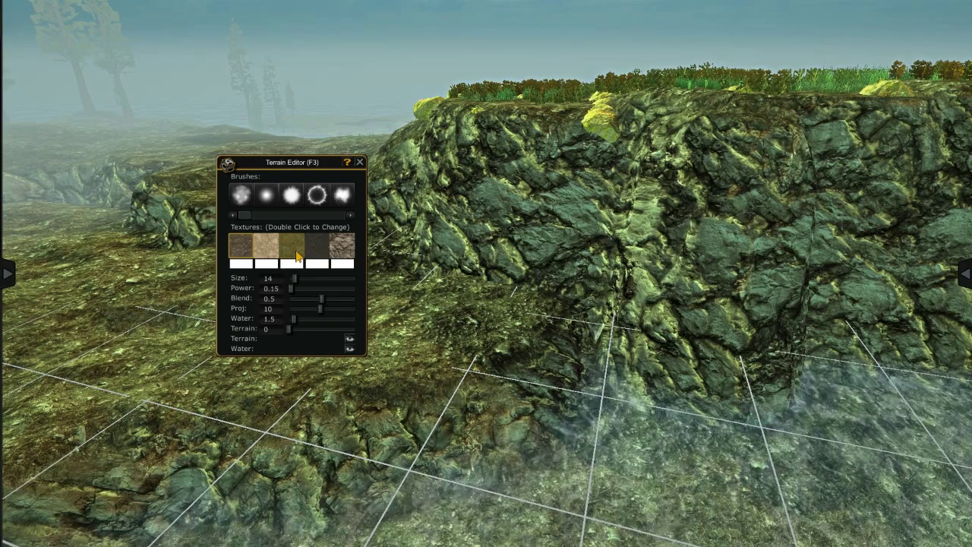
- Put the green grass texture in the third slot and paint patches of it on the lower ground
{"action": "double_click", "coordinate": [296, 256]}
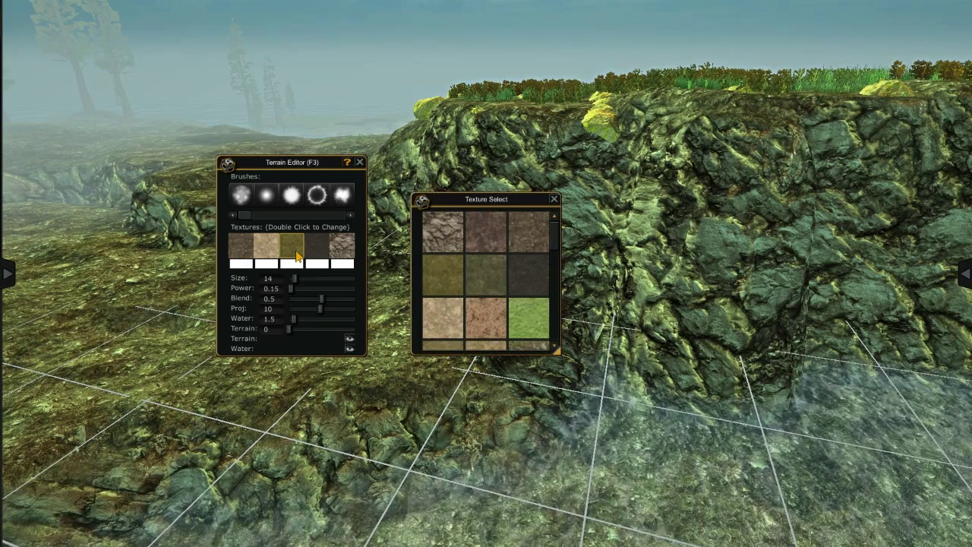
{"action": "left_click", "coordinate": [541, 323]}
{"action": "left_click_drag", "start_coordinate": [316, 168], "coordinate": [479, 197]}
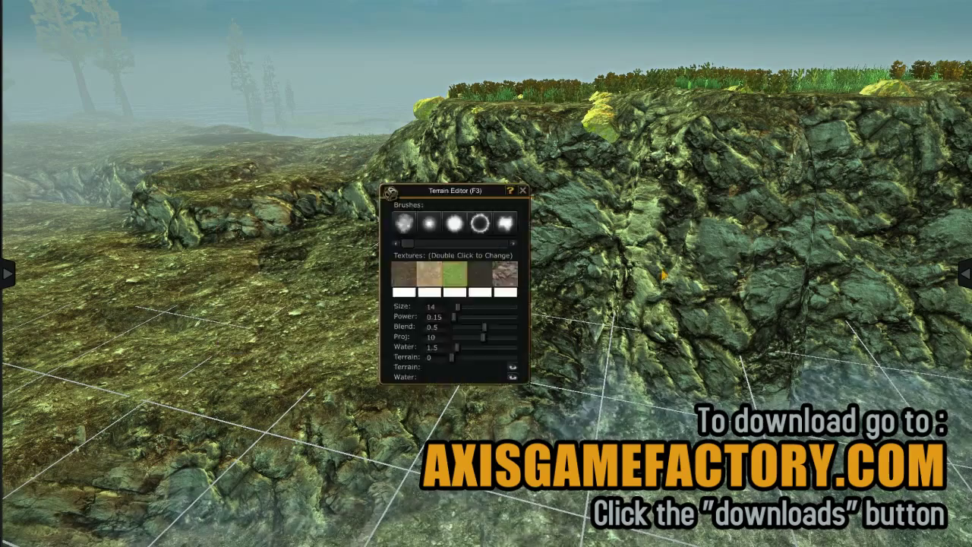
{"action": "left_click_drag", "start_coordinate": [663, 275], "coordinate": [664, 287]}
{"action": "left_click_drag", "start_coordinate": [319, 308], "coordinate": [330, 317]}
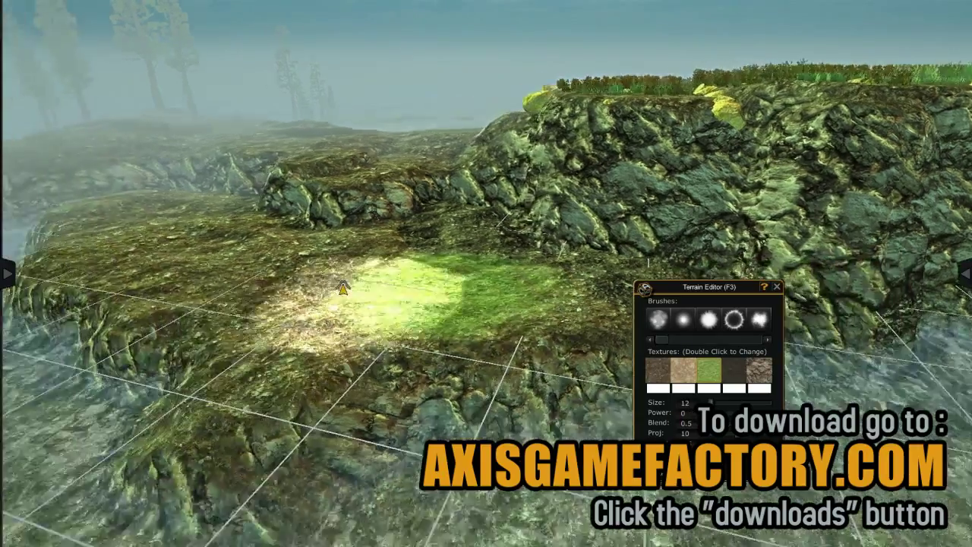
- Spread green grass over the lower plateau and up the slopes toward the vegetated hilltop
{"action": "left_click_drag", "start_coordinate": [167, 350], "coordinate": [271, 260]}
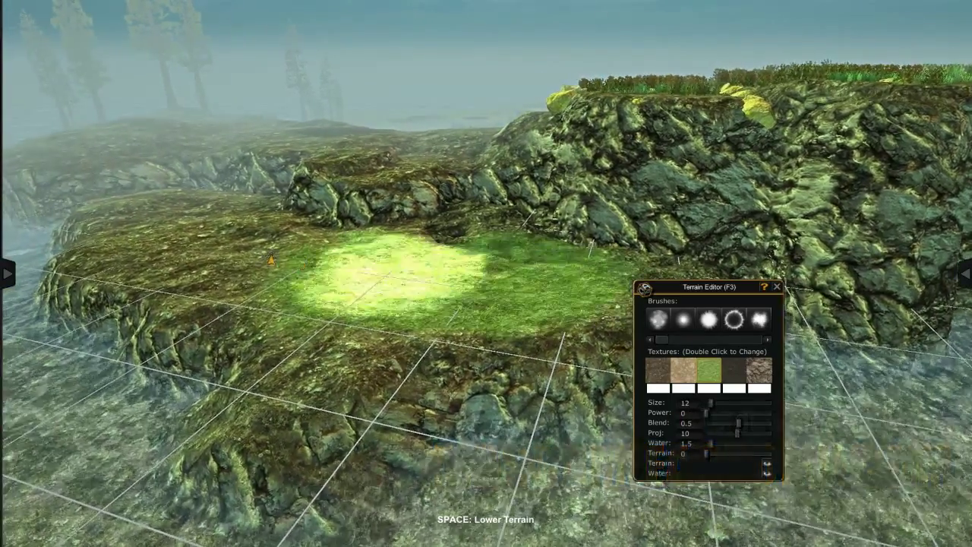
{"action": "scroll", "coordinate": [401, 284], "scroll_direction": "up", "scroll_amount": 5}
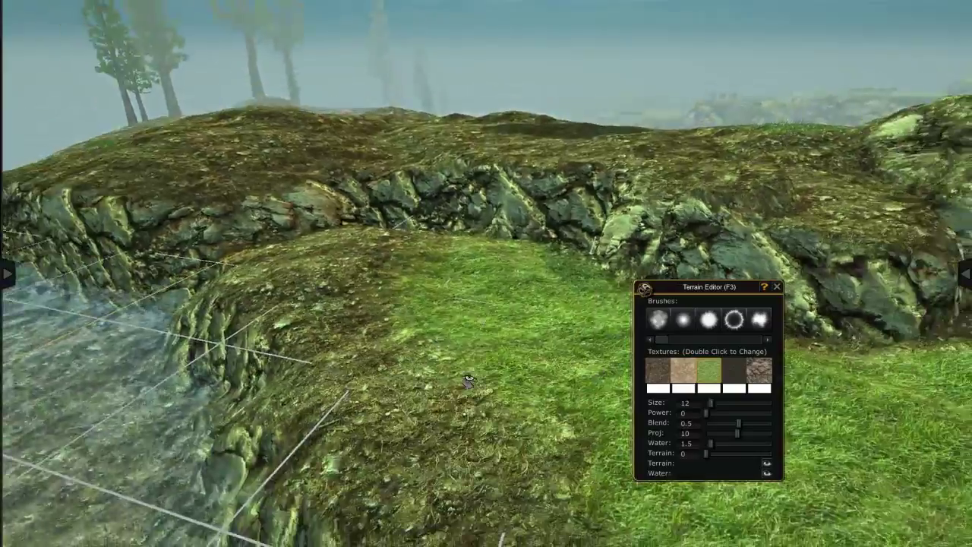
{"action": "scroll", "coordinate": [469, 380], "scroll_direction": "down", "scroll_amount": 3}
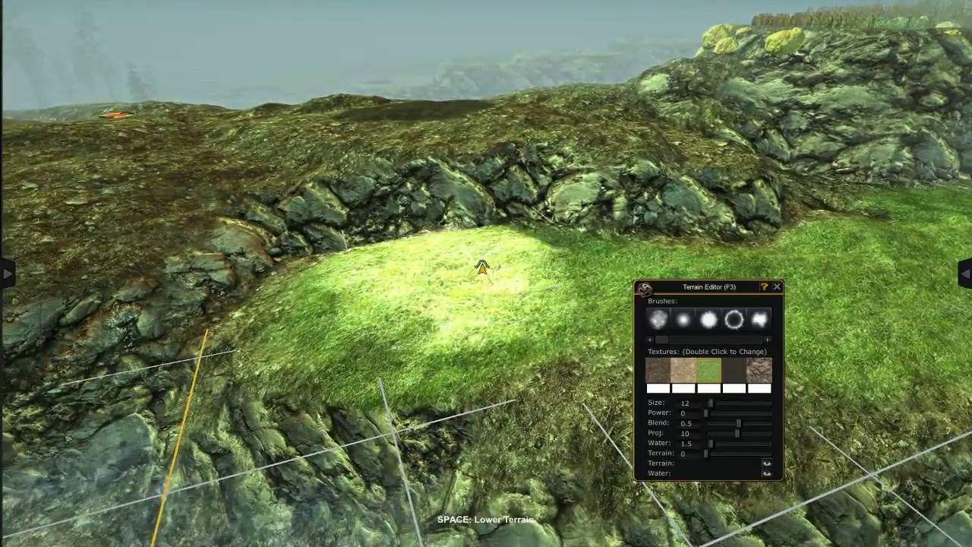
{"action": "mouse_move", "coordinate": [482, 268]}
{"action": "middle_mouse_down"}
{"action": "mouse_move", "coordinate": [768, 250]}
{"action": "mouse_move", "coordinate": [384, 231]}
{"action": "mouse_move", "coordinate": [357, 321]}
{"action": "mouse_move", "coordinate": [141, 256]}
{"action": "mouse_move", "coordinate": [242, 293]}
{"action": "mouse_move", "coordinate": [809, 228]}
{"action": "middle_mouse_up"}
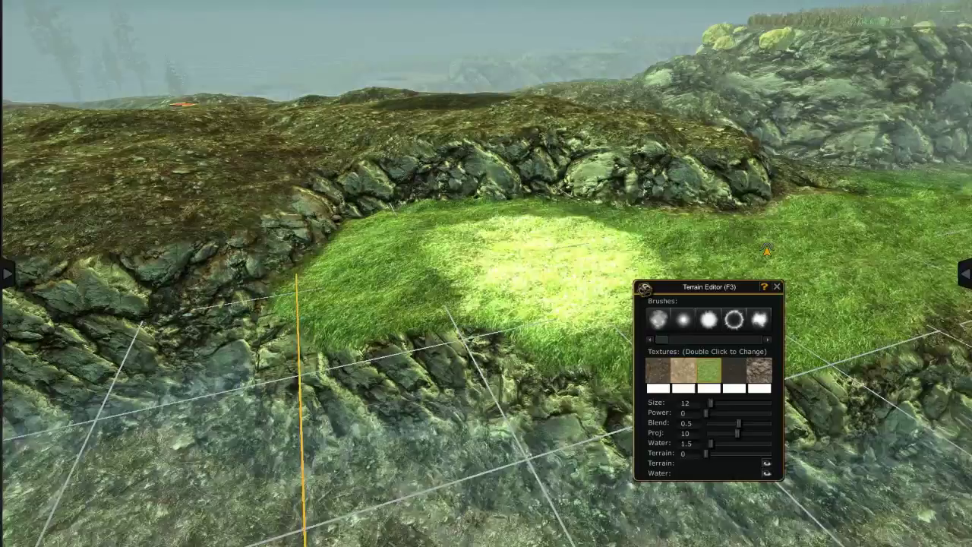
{"action": "middle_click_drag", "start_coordinate": [856, 200], "coordinate": [897, 205]}
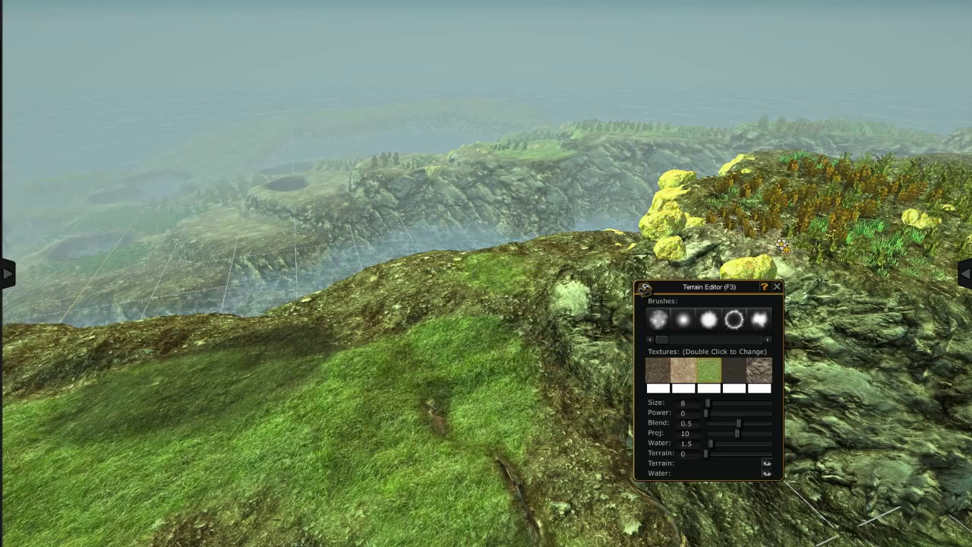
{"action": "mouse_move", "coordinate": [803, 184]}
{"action": "middle_mouse_down"}
{"action": "mouse_move", "coordinate": [876, 175]}
{"action": "mouse_move", "coordinate": [688, 246]}
{"action": "middle_mouse_up"}
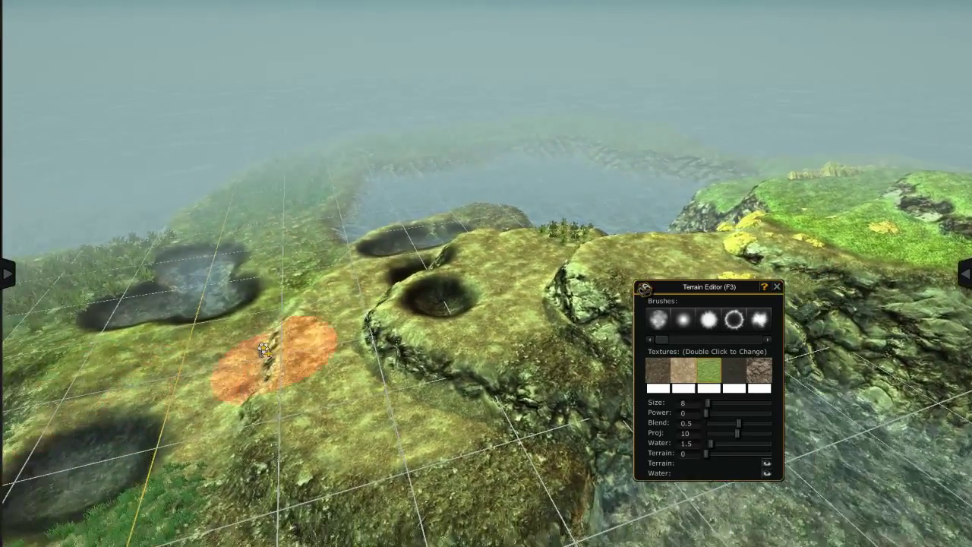
- Orbit toward the craters and raise a plateau with cliff edges beside them
{"action": "middle_click_drag", "start_coordinate": [264, 350], "coordinate": [468, 259]}
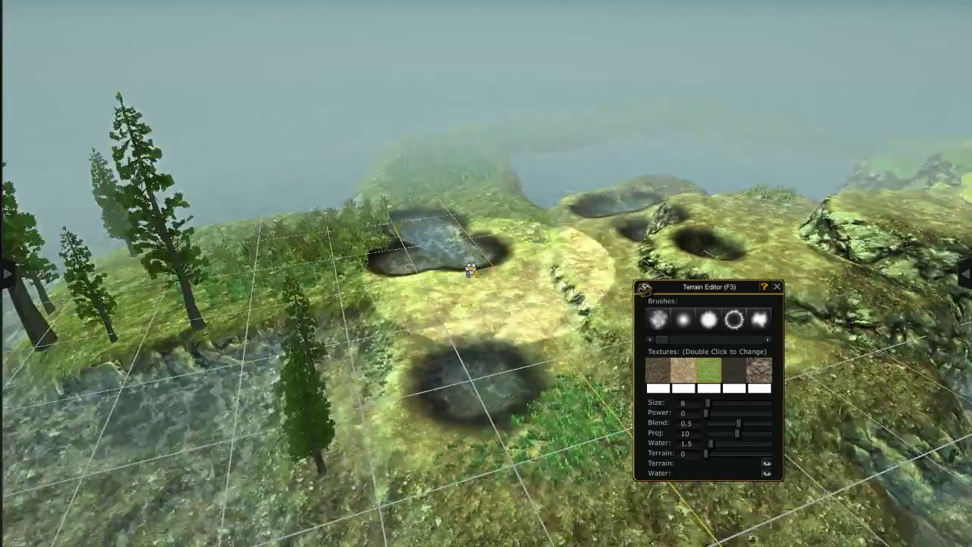
{"action": "mouse_move", "coordinate": [330, 236]}
{"action": "middle_mouse_down"}
{"action": "mouse_move", "coordinate": [788, 117]}
{"action": "mouse_move", "coordinate": [547, 487]}
{"action": "middle_mouse_up"}
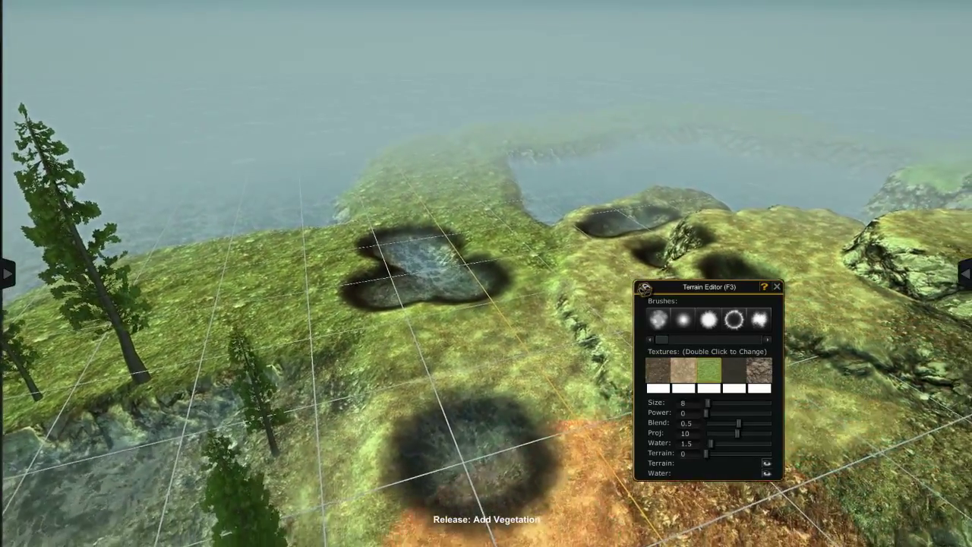
{"action": "middle_click_drag", "start_coordinate": [486, 487], "coordinate": [519, 246]}
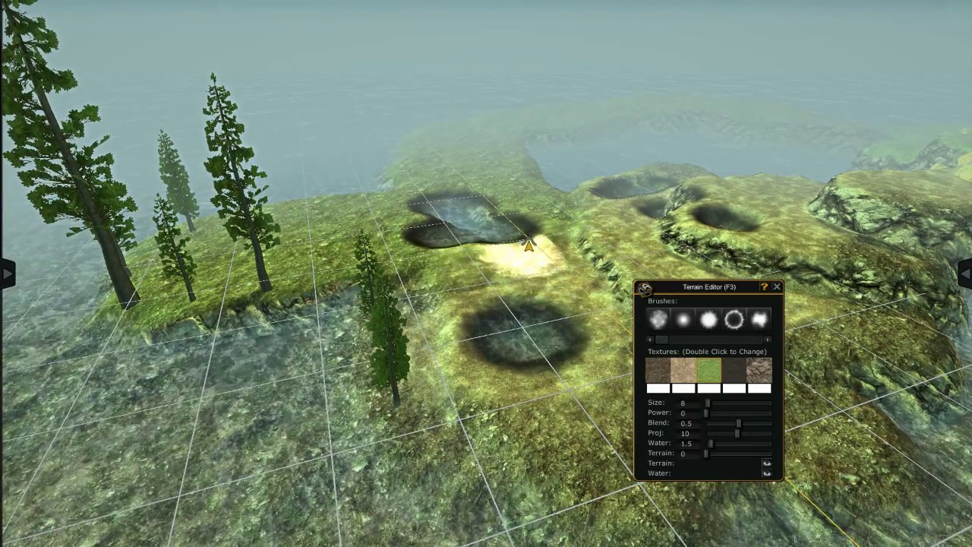
{"action": "left_click_drag", "start_coordinate": [500, 243], "coordinate": [429, 228]}
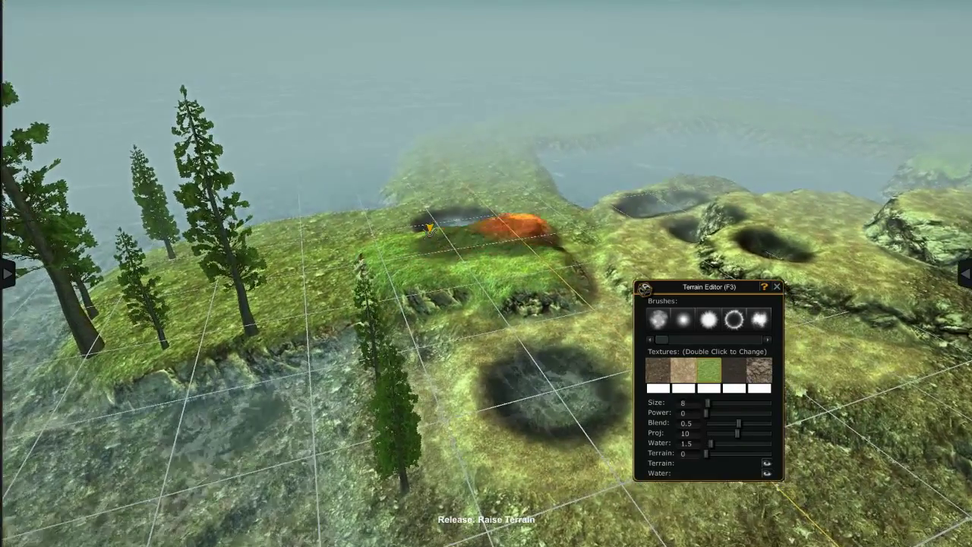
- Raise a large grassy mound, then pull back to view it with the craters and pine trees
{"action": "middle_click_drag", "start_coordinate": [429, 228], "coordinate": [490, 256]}
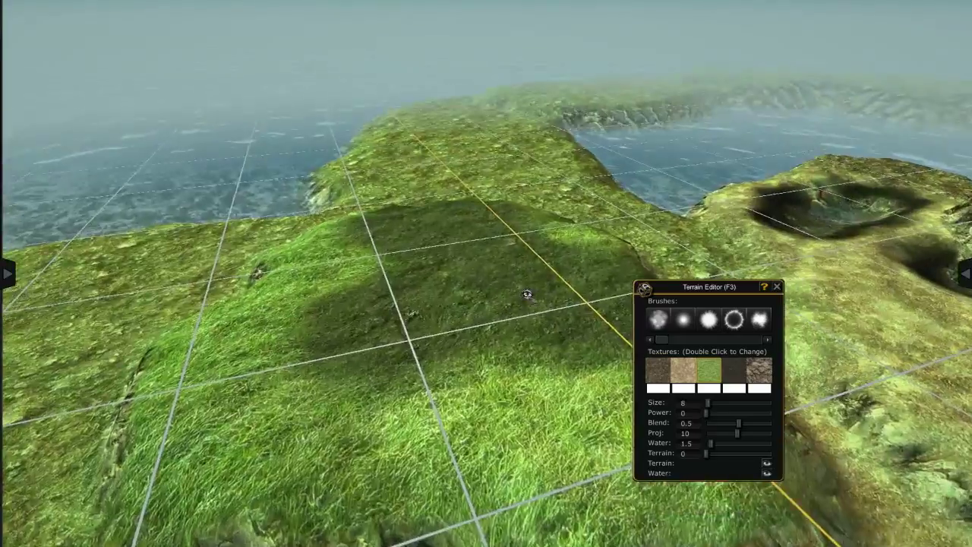
{"action": "middle_click_drag", "start_coordinate": [419, 291], "coordinate": [580, 330]}
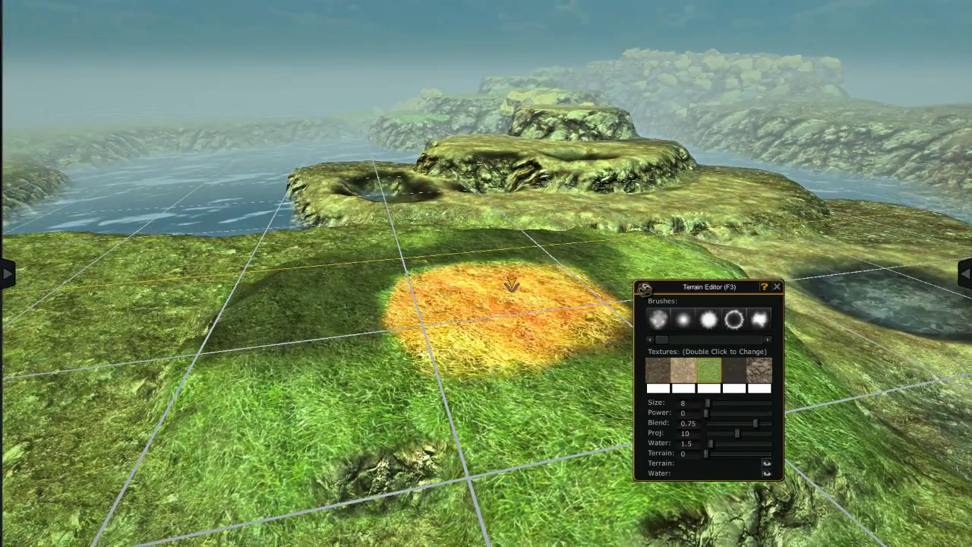
{"action": "left_click_drag", "start_coordinate": [511, 286], "coordinate": [613, 273]}
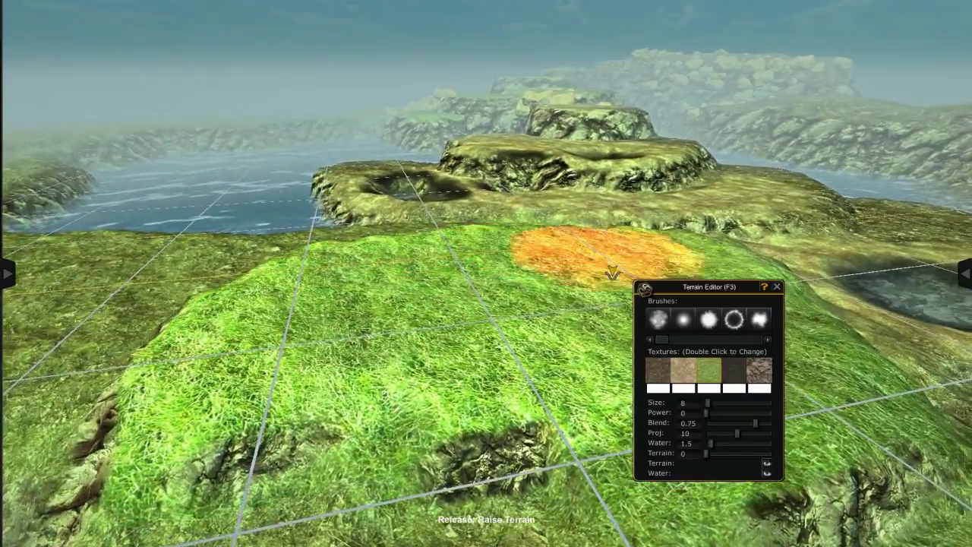
{"action": "mouse_move", "coordinate": [613, 274]}
{"action": "middle_mouse_down"}
{"action": "mouse_move", "coordinate": [574, 298]}
{"action": "mouse_move", "coordinate": [254, 298]}
{"action": "mouse_move", "coordinate": [513, 300]}
{"action": "middle_mouse_up"}
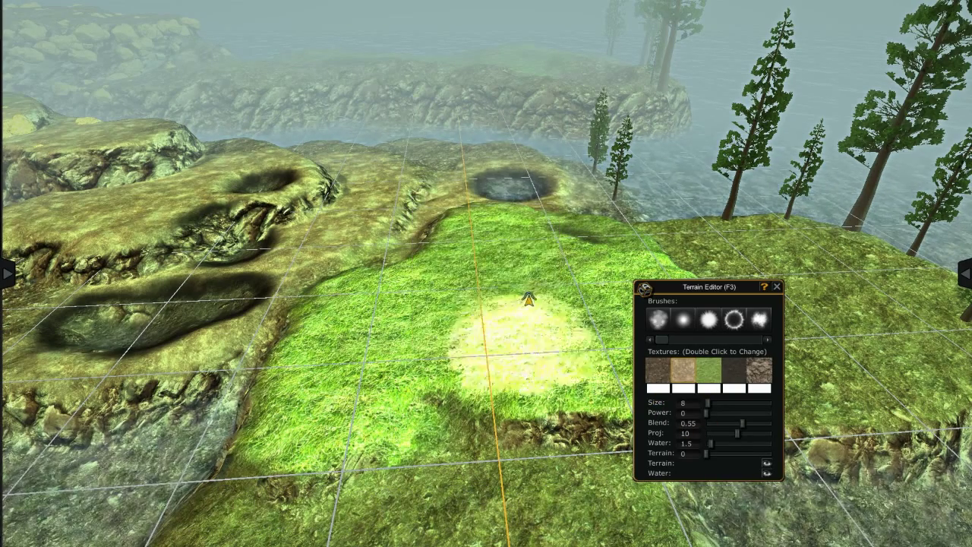
{"action": "middle_click_drag", "start_coordinate": [528, 300], "coordinate": [607, 299]}
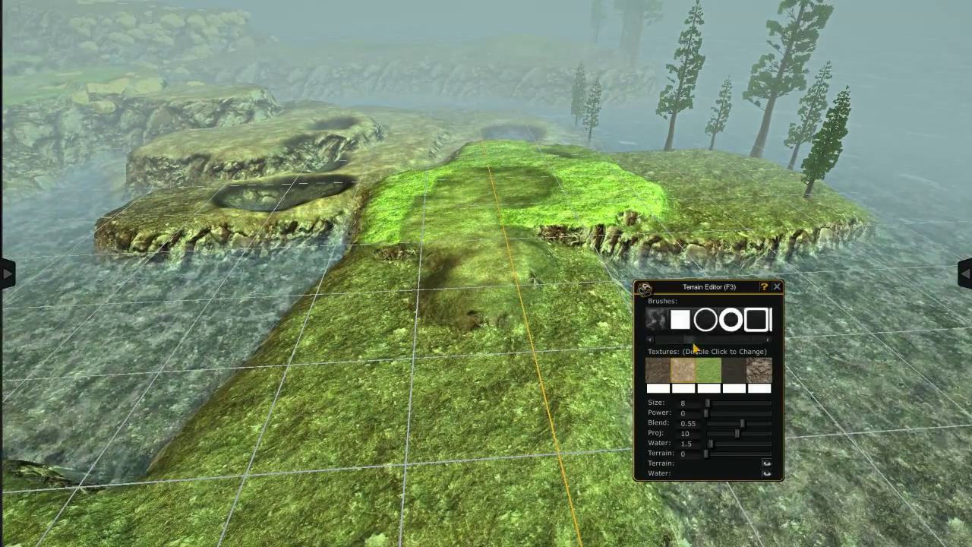
- Sculpt the grassy mound, adding a rocky bulge at its edge and pale sandy bumps
{"action": "left_click_drag", "start_coordinate": [694, 346], "coordinate": [714, 348]}
{"action": "left_click_drag", "start_coordinate": [430, 288], "coordinate": [636, 257]}
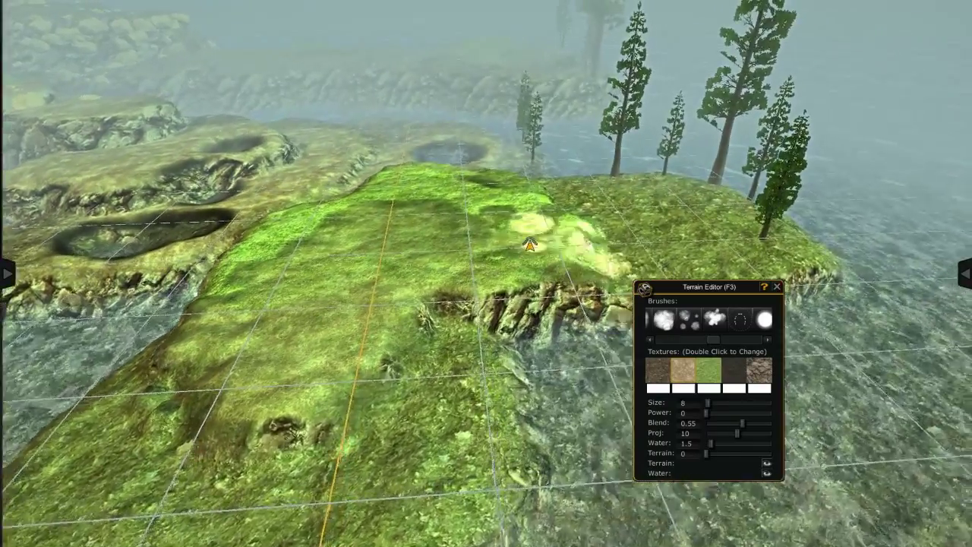
{"action": "scroll", "coordinate": [521, 256], "scroll_direction": "up", "scroll_amount": 1}
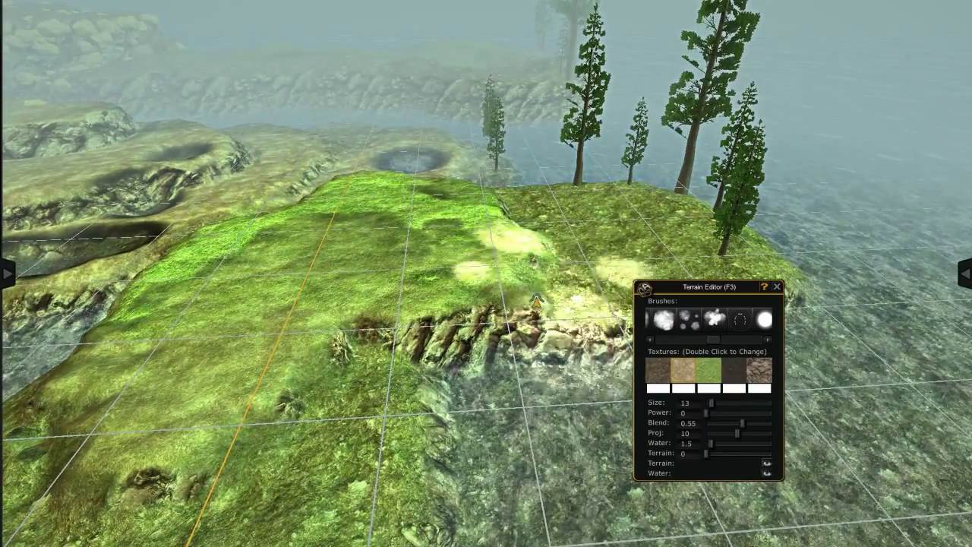
{"action": "left_click_drag", "start_coordinate": [536, 302], "coordinate": [621, 358]}
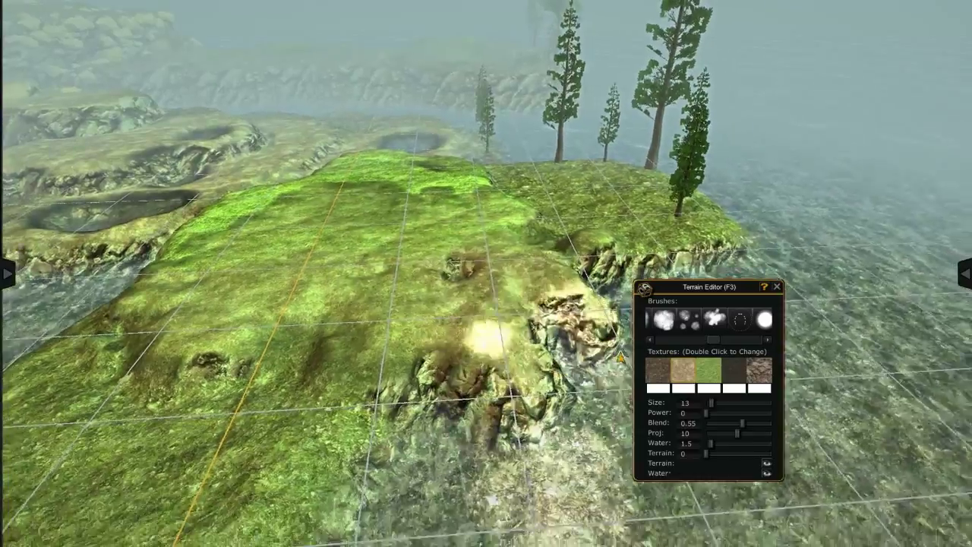
{"action": "mouse_move", "coordinate": [621, 358]}
{"action": "left_mouse_down"}
{"action": "mouse_move", "coordinate": [610, 249]}
{"action": "mouse_move", "coordinate": [213, 238]}
{"action": "mouse_move", "coordinate": [332, 251]}
{"action": "mouse_move", "coordinate": [469, 192]}
{"action": "mouse_move", "coordinate": [443, 357]}
{"action": "mouse_move", "coordinate": [359, 414]}
{"action": "left_mouse_up"}
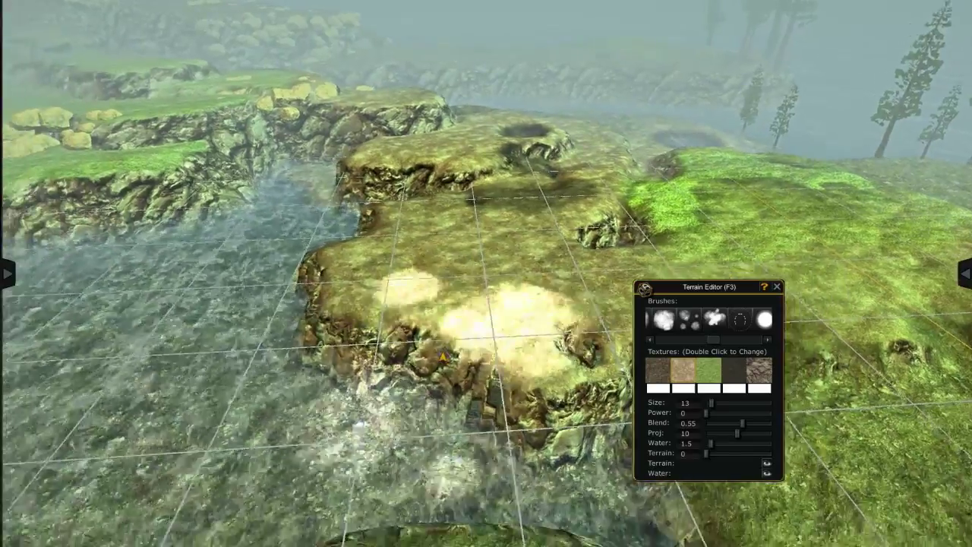
- Raise a sandy plateau out of the shallow water and move the Terrain Editor panel to the upper left
{"action": "left_click_drag", "start_coordinate": [393, 300], "coordinate": [452, 280]}
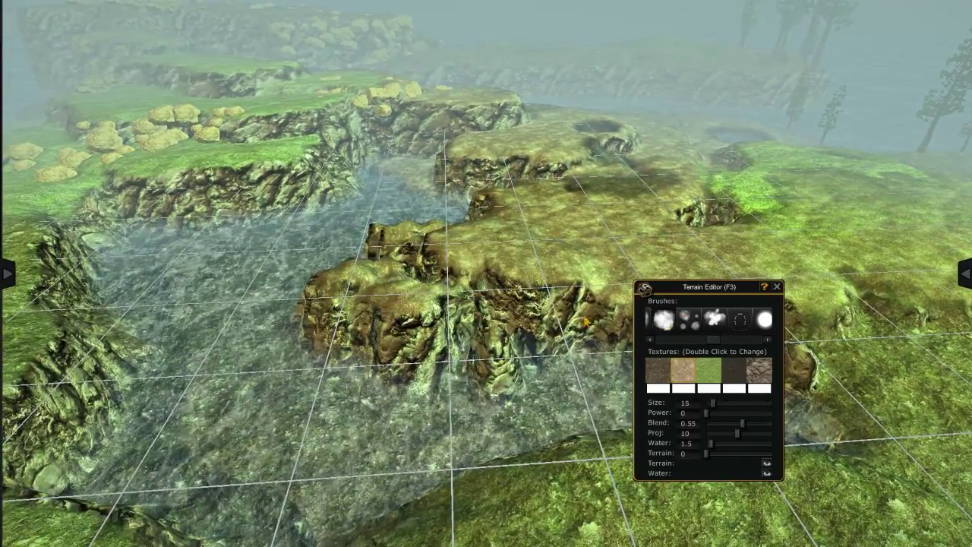
{"action": "mouse_move", "coordinate": [416, 267]}
{"action": "left_mouse_down"}
{"action": "mouse_move", "coordinate": [449, 289]}
{"action": "mouse_move", "coordinate": [434, 299]}
{"action": "mouse_move", "coordinate": [471, 303]}
{"action": "left_mouse_up"}
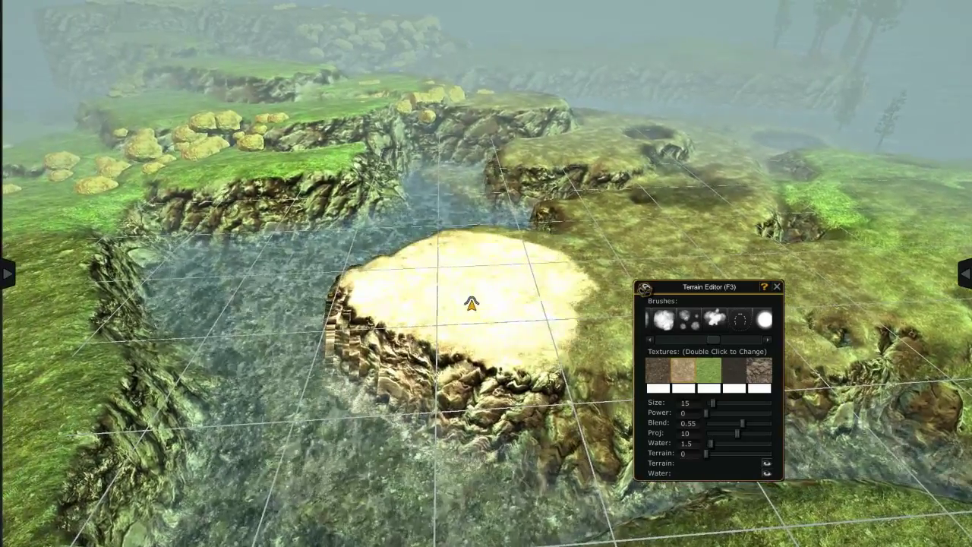
{"action": "mouse_move", "coordinate": [419, 283]}
{"action": "left_mouse_down"}
{"action": "mouse_move", "coordinate": [398, 327]}
{"action": "mouse_move", "coordinate": [428, 254]}
{"action": "mouse_move", "coordinate": [495, 269]}
{"action": "mouse_move", "coordinate": [476, 278]}
{"action": "mouse_move", "coordinate": [472, 244]}
{"action": "left_mouse_up"}
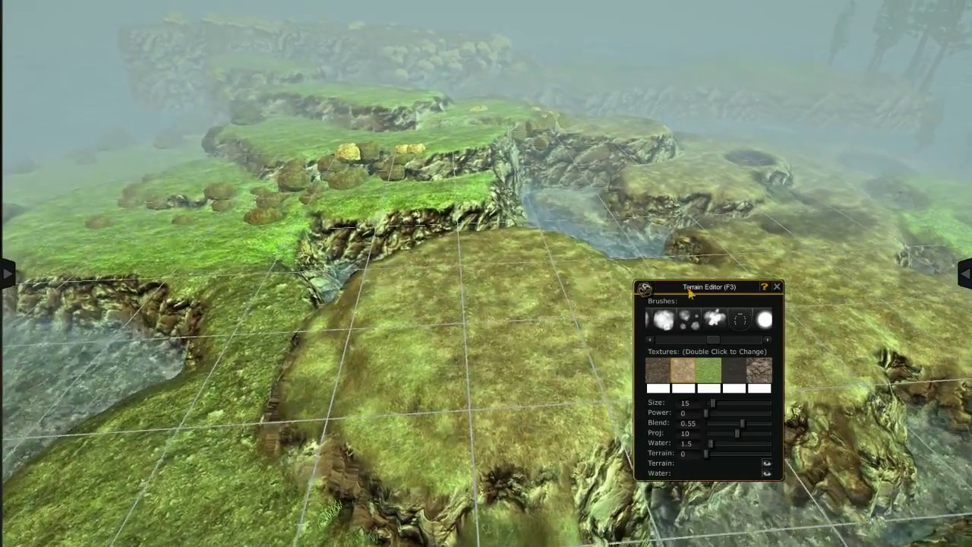
{"action": "mouse_move", "coordinate": [659, 286]}
{"action": "left_mouse_down"}
{"action": "mouse_move", "coordinate": [36, 168]}
{"action": "mouse_move", "coordinate": [141, 90]}
{"action": "left_mouse_up"}
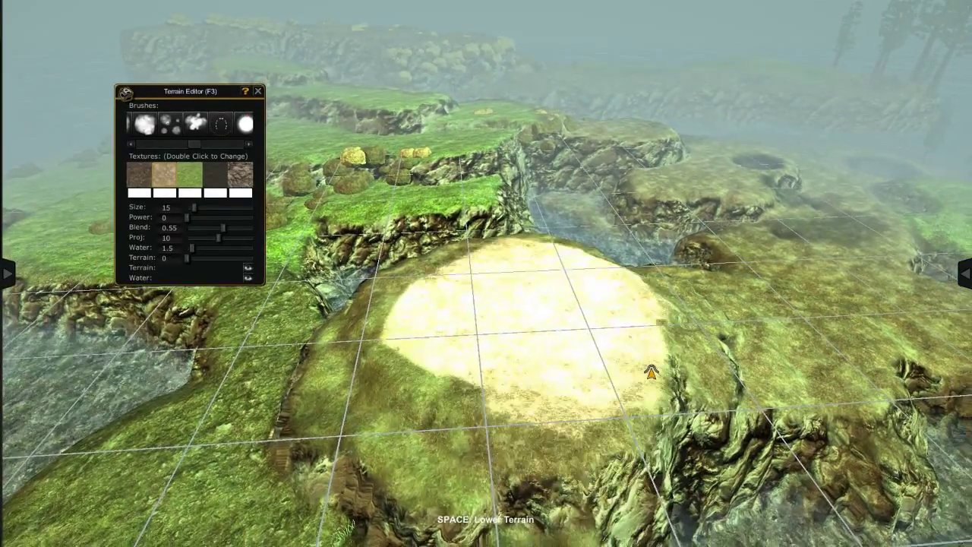
- Raise the sandy mound into a tall cliff-sided mesa and orbit around to inspect its stepped terraces
{"action": "mouse_move", "coordinate": [652, 372]}
{"action": "left_mouse_down"}
{"action": "mouse_move", "coordinate": [586, 370]}
{"action": "mouse_move", "coordinate": [519, 304]}
{"action": "mouse_move", "coordinate": [571, 278]}
{"action": "mouse_move", "coordinate": [530, 249]}
{"action": "mouse_move", "coordinate": [592, 310]}
{"action": "mouse_move", "coordinate": [539, 299]}
{"action": "mouse_move", "coordinate": [574, 326]}
{"action": "mouse_move", "coordinate": [509, 265]}
{"action": "left_mouse_up"}
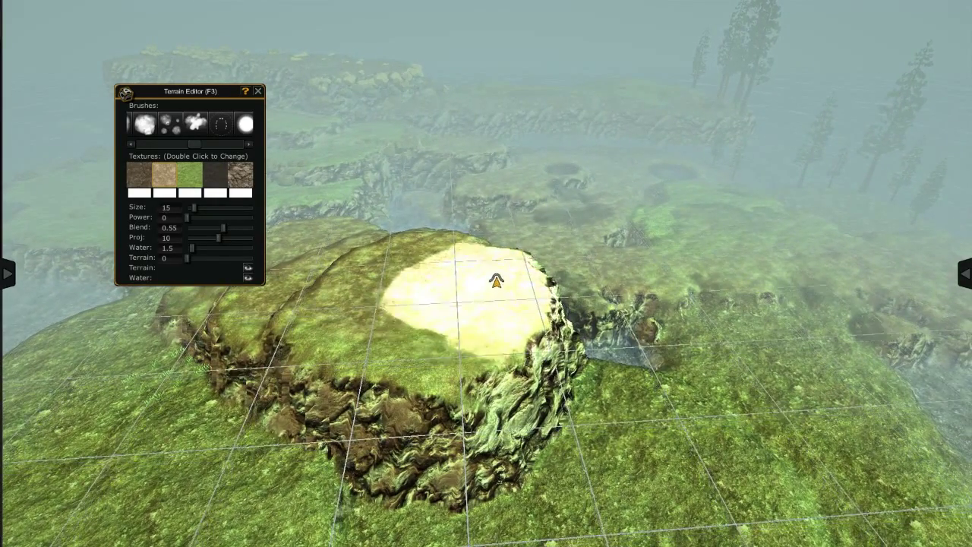
{"action": "mouse_move", "coordinate": [591, 265]}
{"action": "left_mouse_down"}
{"action": "mouse_move", "coordinate": [591, 235]}
{"action": "mouse_move", "coordinate": [515, 254]}
{"action": "mouse_move", "coordinate": [521, 326]}
{"action": "mouse_move", "coordinate": [578, 349]}
{"action": "mouse_move", "coordinate": [430, 329]}
{"action": "mouse_move", "coordinate": [472, 277]}
{"action": "left_mouse_up"}
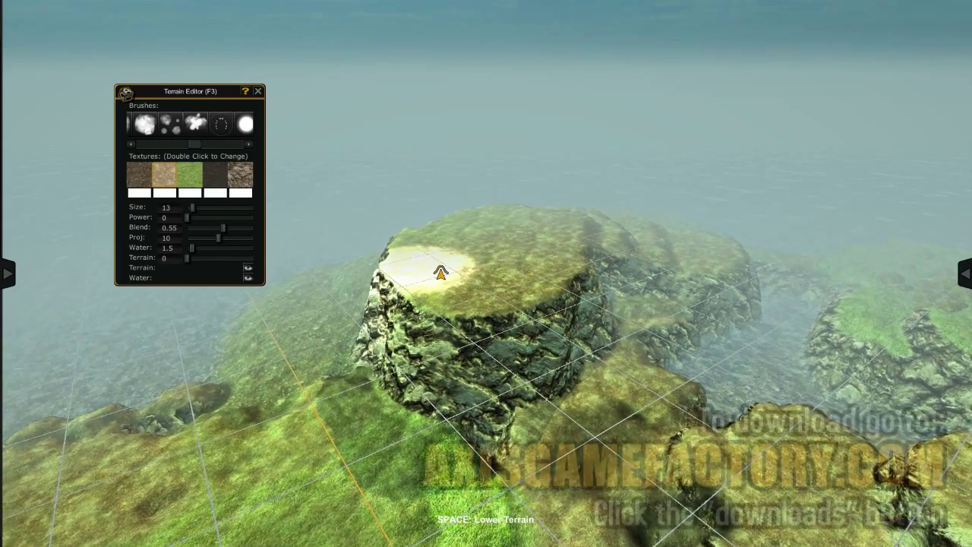
{"action": "right_click_drag", "start_coordinate": [513, 284], "coordinate": [484, 279]}
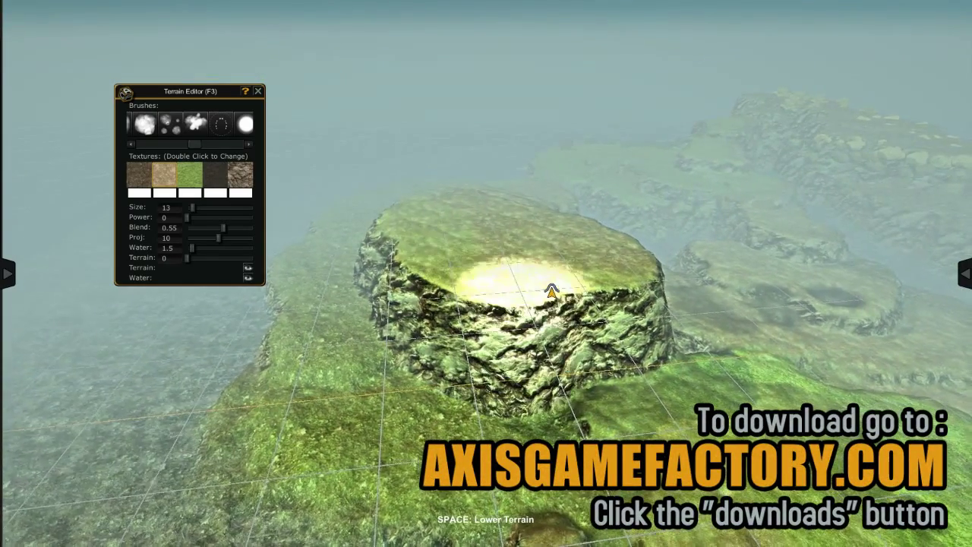
{"action": "right_click_drag", "start_coordinate": [552, 291], "coordinate": [498, 283]}
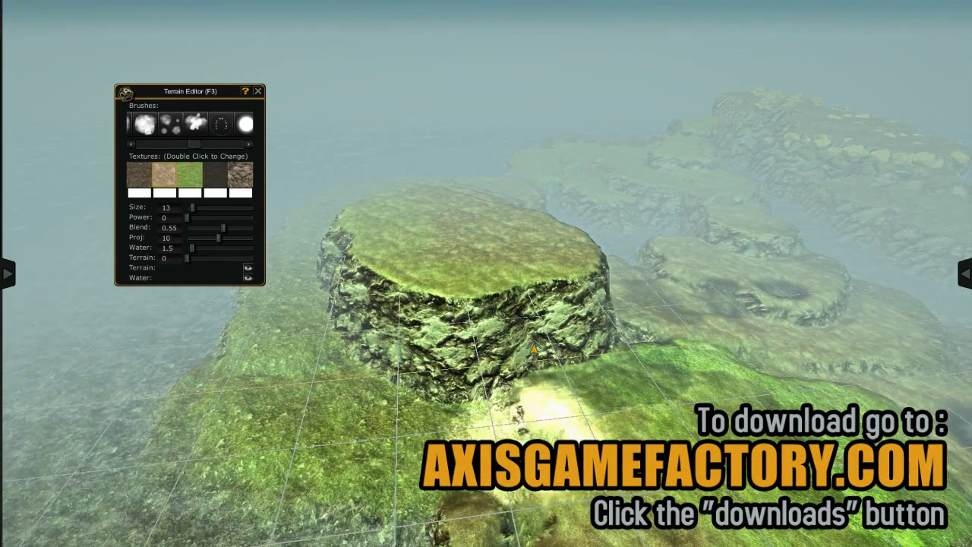
{"action": "right_click_drag", "start_coordinate": [502, 332], "coordinate": [544, 325]}
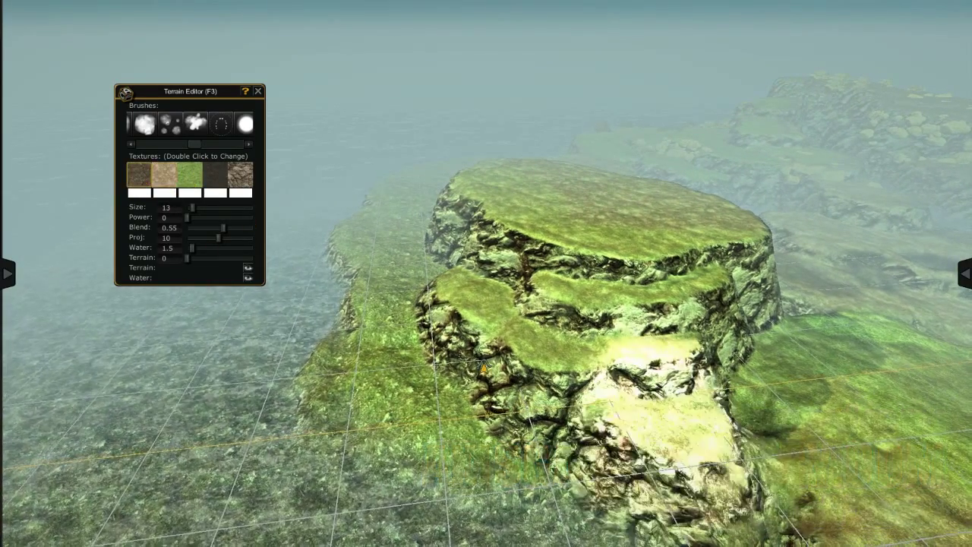
{"action": "mouse_move", "coordinate": [688, 420]}
{"action": "right_mouse_down"}
{"action": "mouse_move", "coordinate": [472, 380]}
{"action": "mouse_move", "coordinate": [530, 542]}
{"action": "mouse_move", "coordinate": [522, 334]}
{"action": "right_mouse_up"}
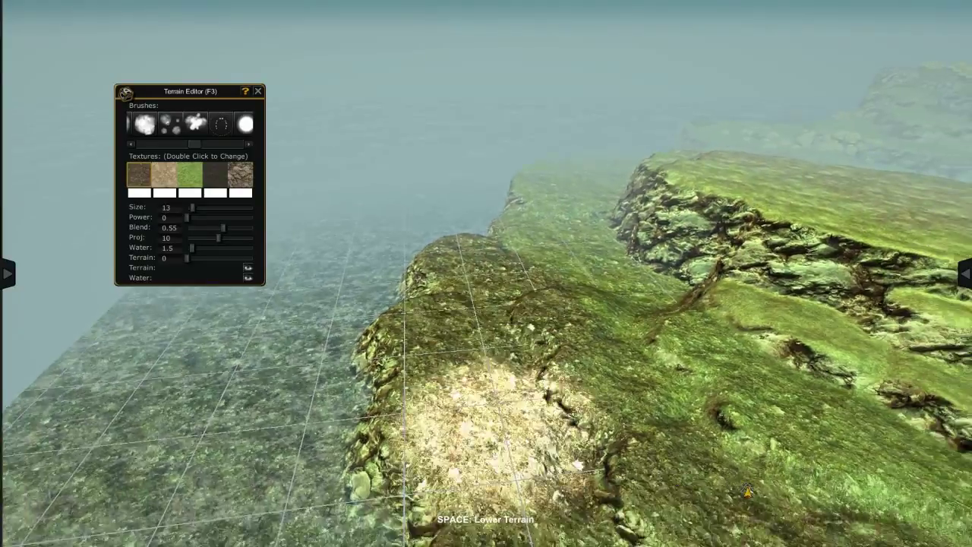
{"action": "right_click_drag", "start_coordinate": [747, 492], "coordinate": [695, 233]}
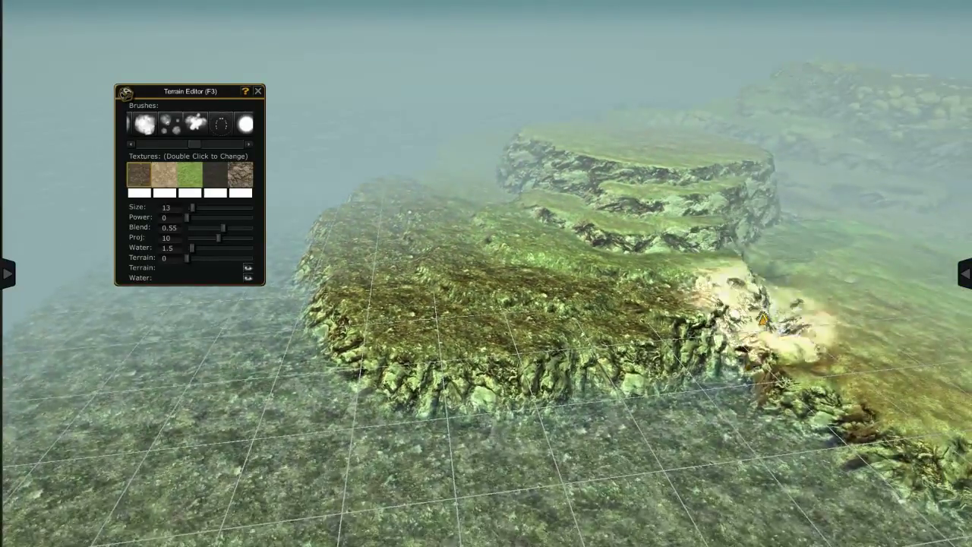
{"action": "mouse_move", "coordinate": [769, 286]}
{"action": "right_mouse_down"}
{"action": "mouse_move", "coordinate": [615, 323]}
{"action": "mouse_move", "coordinate": [567, 291]}
{"action": "right_mouse_up"}
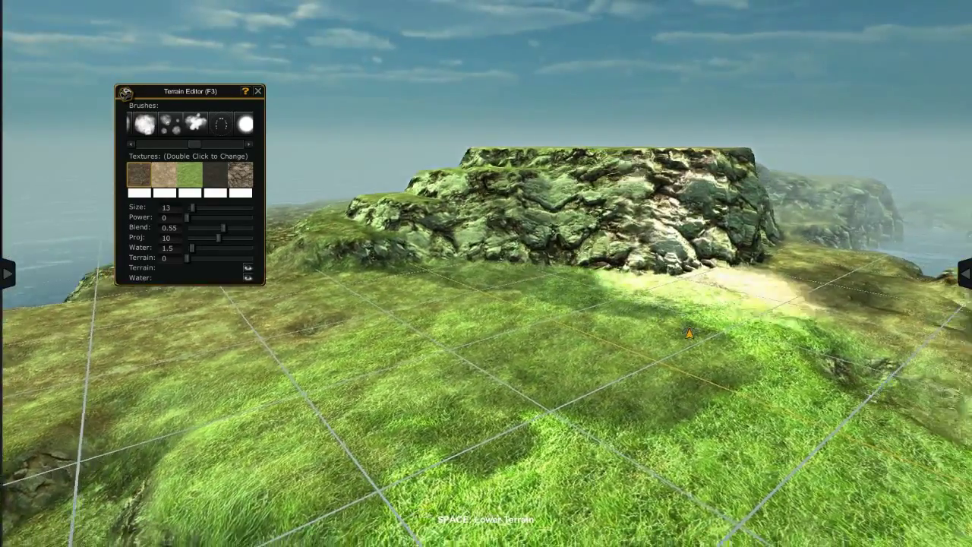
- Paint a pale sandy patch and raise a tall rocky mound at the plateau's right end
{"action": "mouse_move", "coordinate": [689, 333]}
{"action": "right_mouse_down"}
{"action": "mouse_move", "coordinate": [623, 370]}
{"action": "mouse_move", "coordinate": [519, 380]}
{"action": "right_mouse_up"}
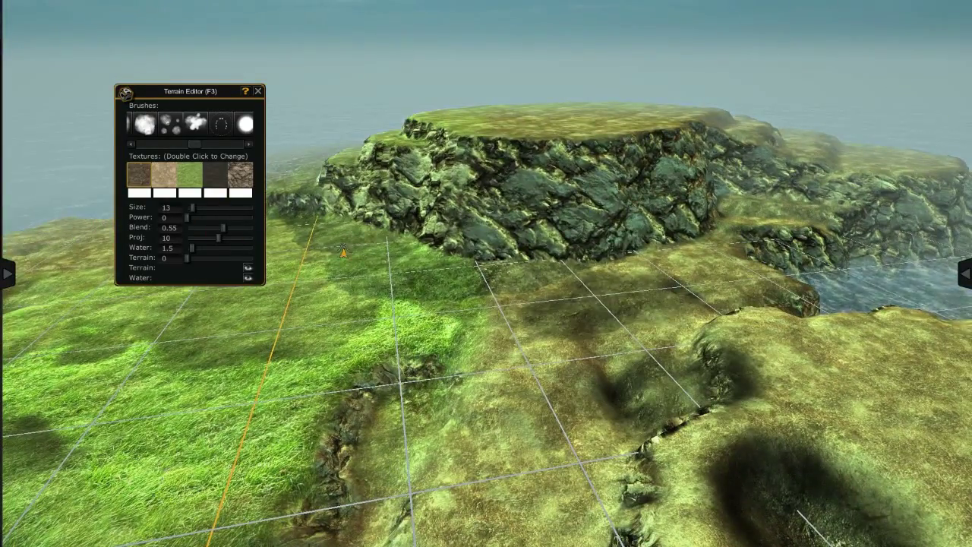
{"action": "mouse_move", "coordinate": [575, 249]}
{"action": "right_mouse_down"}
{"action": "mouse_move", "coordinate": [521, 278]}
{"action": "mouse_move", "coordinate": [642, 281]}
{"action": "mouse_move", "coordinate": [470, 251]}
{"action": "mouse_move", "coordinate": [536, 246]}
{"action": "right_mouse_up"}
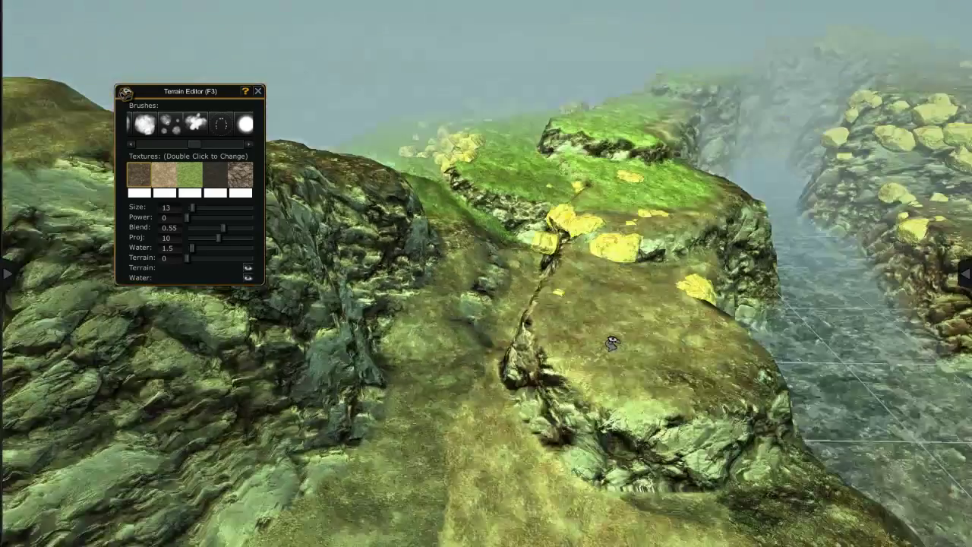
{"action": "left_click_drag", "start_coordinate": [613, 343], "coordinate": [505, 310]}
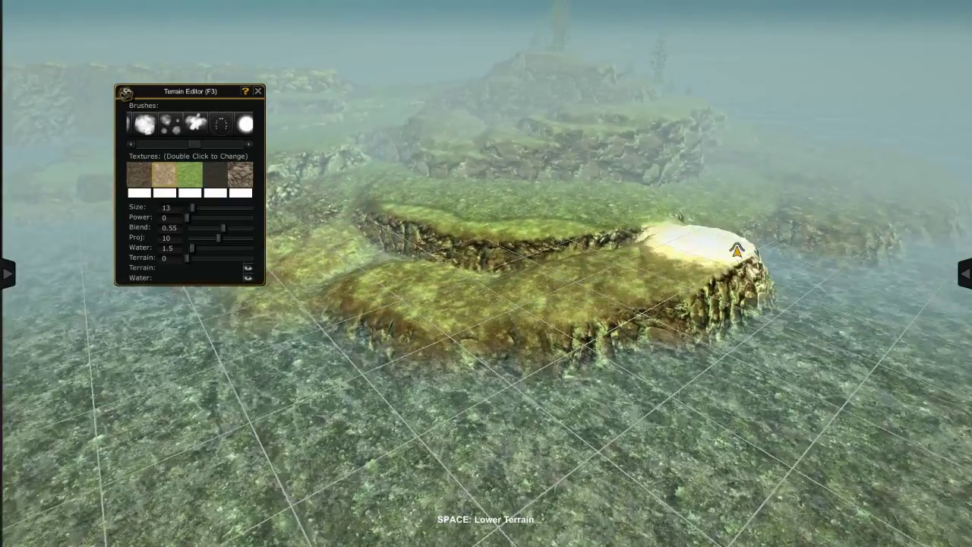
{"action": "left_click_drag", "start_coordinate": [737, 249], "coordinate": [560, 279]}
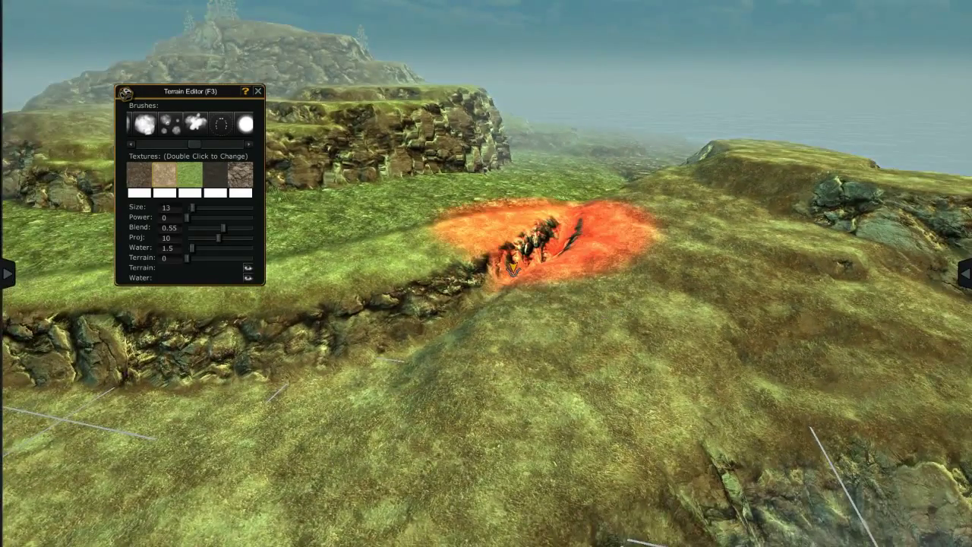
- Fill in the crack and hollow, then with brush size 17 build a tall rocky peak
{"action": "left_click_drag", "start_coordinate": [512, 267], "coordinate": [506, 276]}
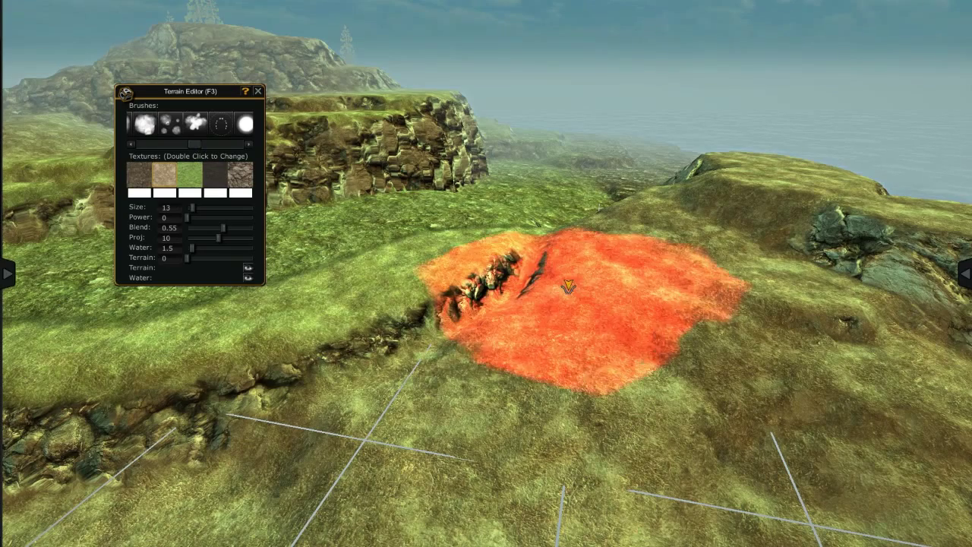
{"action": "left_click_drag", "start_coordinate": [494, 276], "coordinate": [424, 288]}
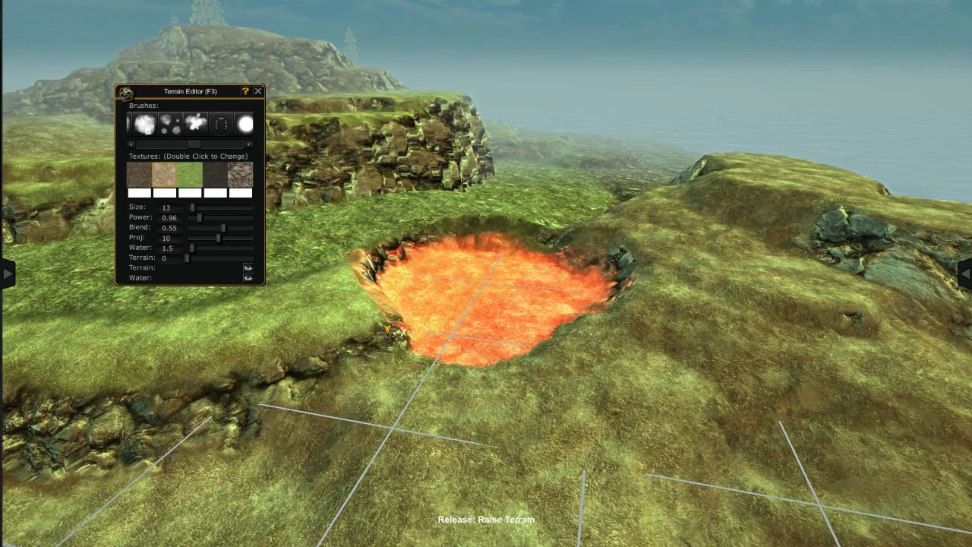
{"action": "mouse_move", "coordinate": [387, 328]}
{"action": "left_mouse_down"}
{"action": "mouse_move", "coordinate": [476, 315]}
{"action": "mouse_move", "coordinate": [618, 328]}
{"action": "left_mouse_up"}
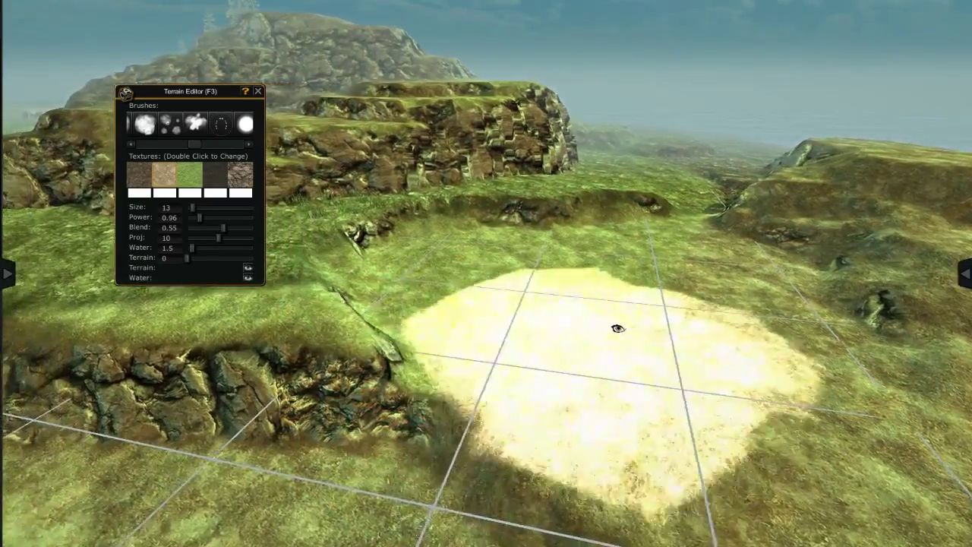
{"action": "mouse_move", "coordinate": [618, 328]}
{"action": "right_mouse_down"}
{"action": "mouse_move", "coordinate": [467, 264]}
{"action": "mouse_move", "coordinate": [542, 296]}
{"action": "right_mouse_up"}
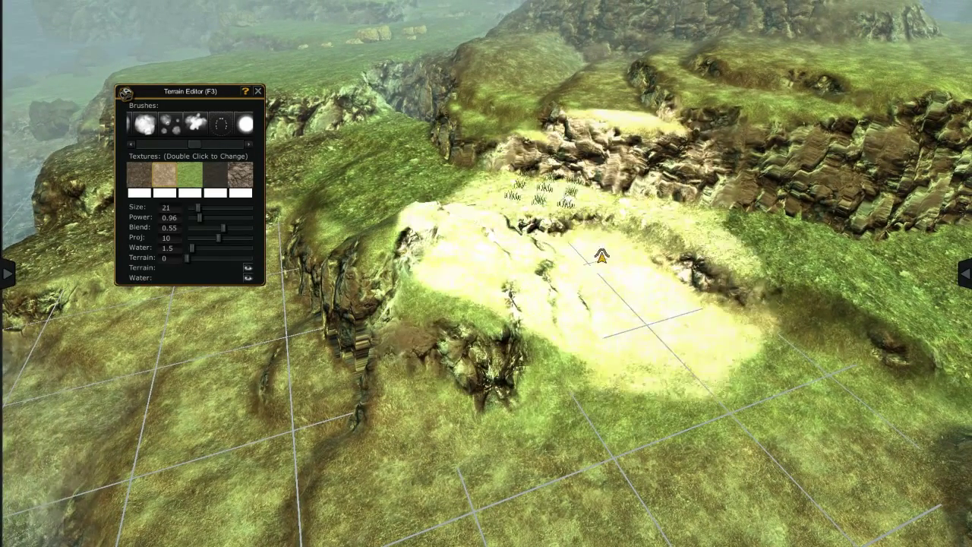
{"action": "scroll", "coordinate": [585, 266], "scroll_direction": "up", "scroll_amount": 4}
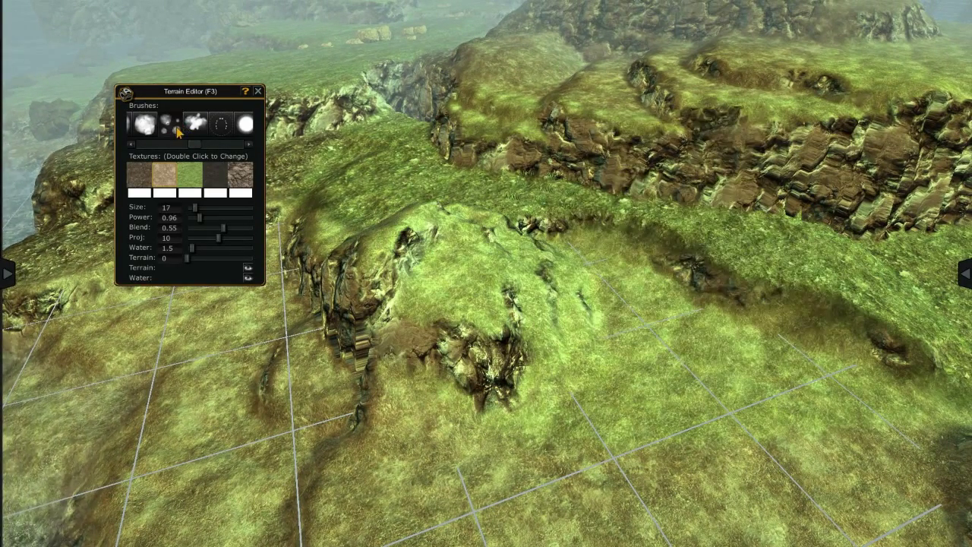
{"action": "left_click", "coordinate": [428, 269]}
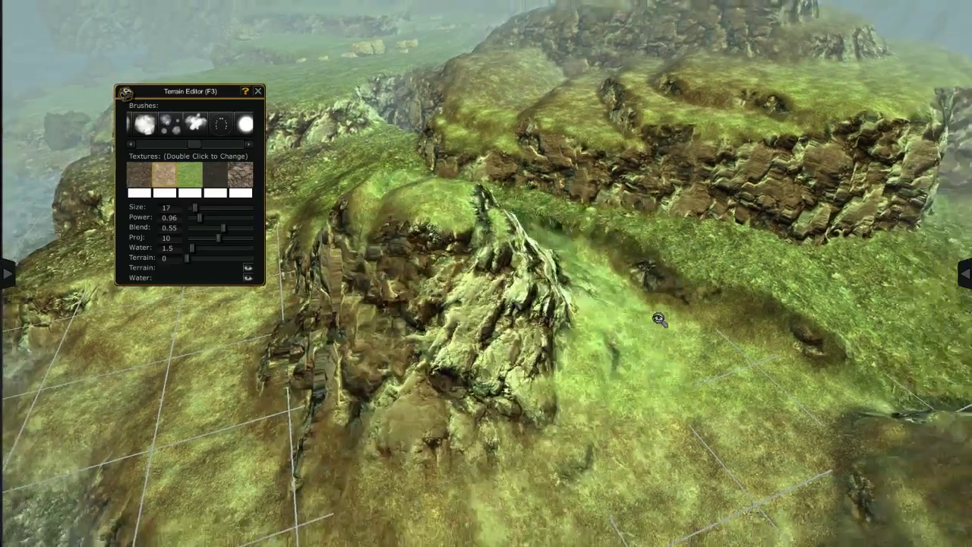
{"action": "right_click_drag", "start_coordinate": [429, 269], "coordinate": [538, 342]}
- Raise a sandy plateau beside the peak, then lower it back into a mound
{"action": "left_click_drag", "start_coordinate": [538, 341], "coordinate": [544, 357]}
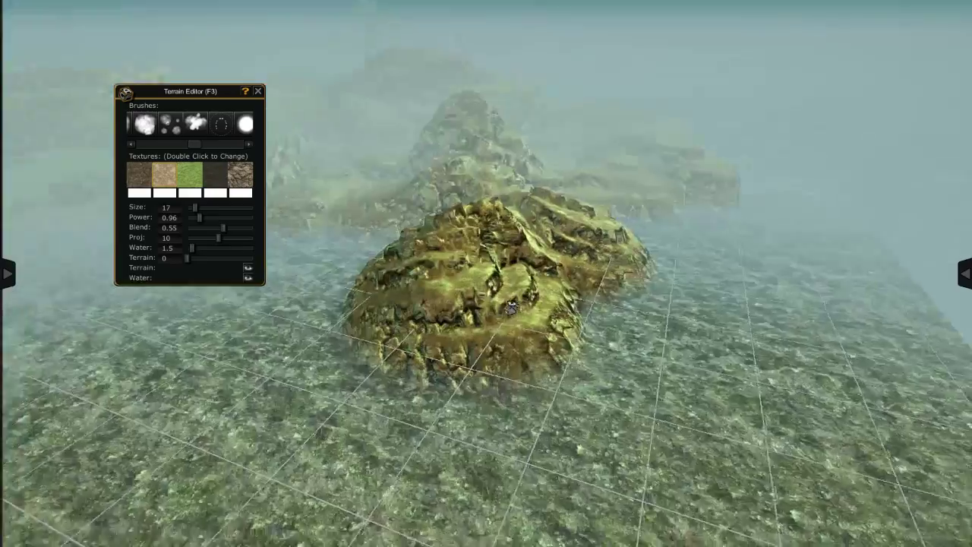
{"action": "right_click_drag", "start_coordinate": [544, 357], "coordinate": [621, 191]}
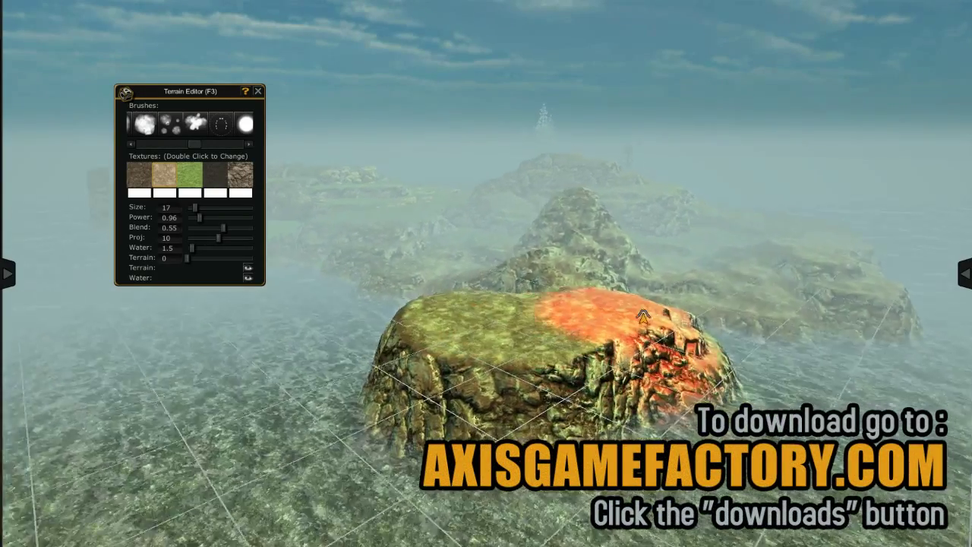
{"action": "right_click_drag", "start_coordinate": [607, 323], "coordinate": [523, 337]}
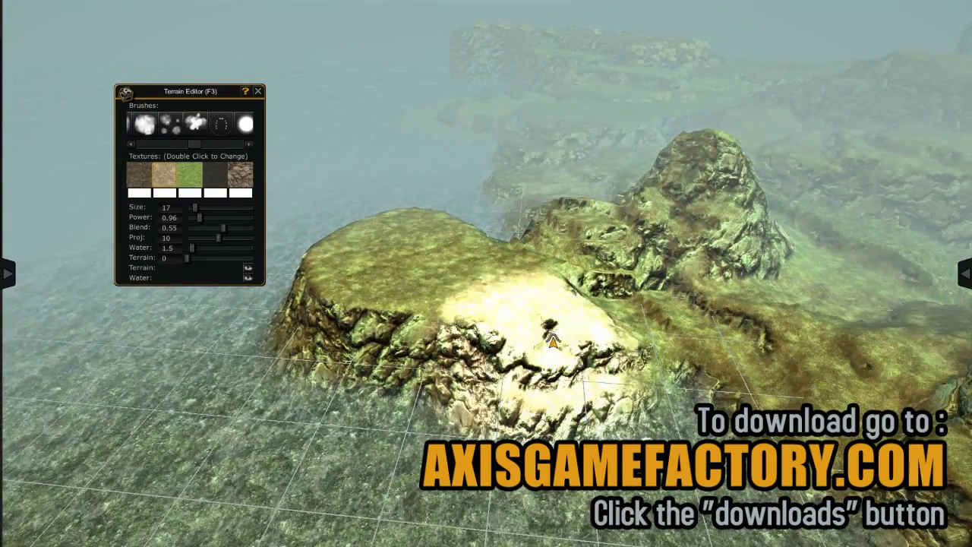
- Build a rounded grassy mound between the peak and the cliff plateau in front of the ridge
{"action": "left_click_drag", "start_coordinate": [552, 340], "coordinate": [488, 319]}
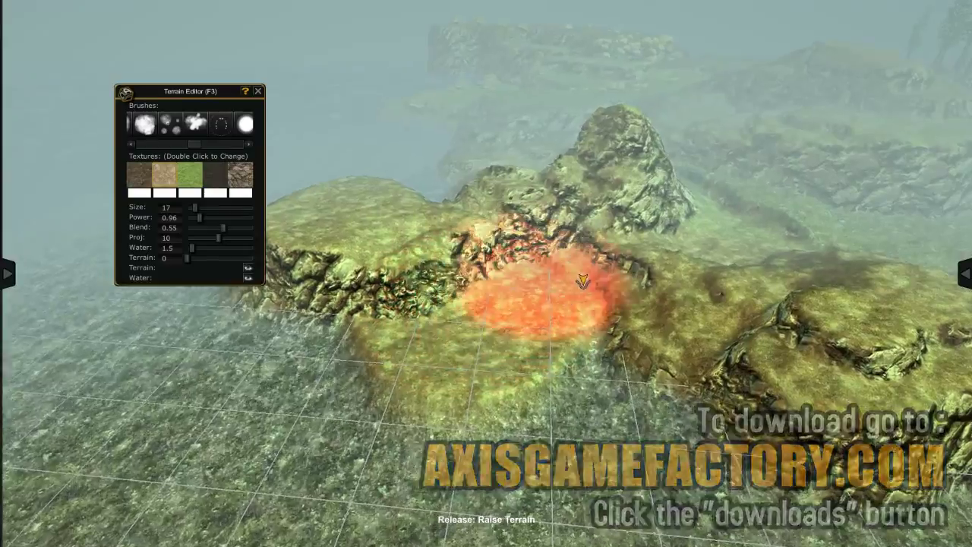
{"action": "mouse_move", "coordinate": [489, 319]}
{"action": "right_mouse_down"}
{"action": "mouse_move", "coordinate": [541, 371]}
{"action": "mouse_move", "coordinate": [624, 256]}
{"action": "mouse_move", "coordinate": [375, 284]}
{"action": "right_mouse_up"}
{"action": "left_click_drag", "start_coordinate": [375, 284], "coordinate": [456, 266]}
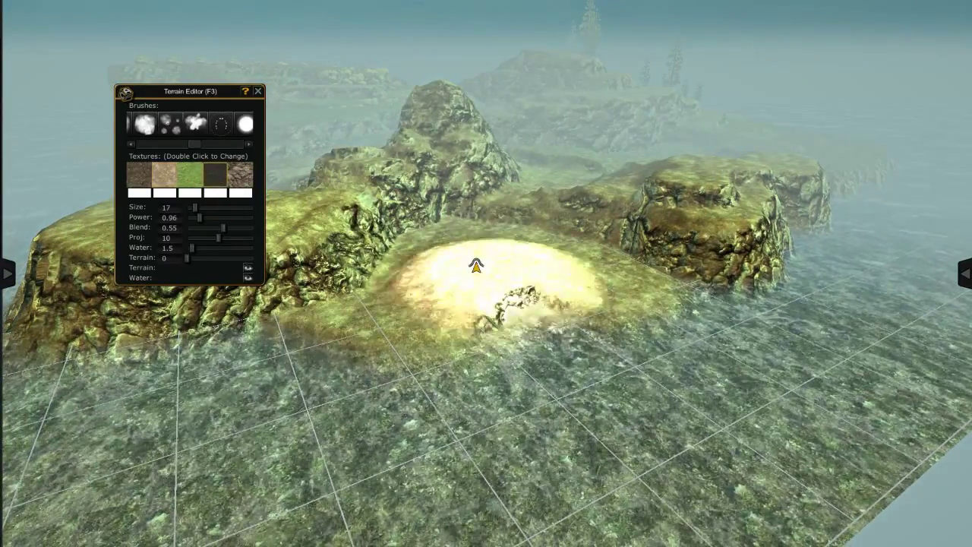
{"action": "left_click_drag", "start_coordinate": [459, 254], "coordinate": [460, 256]}
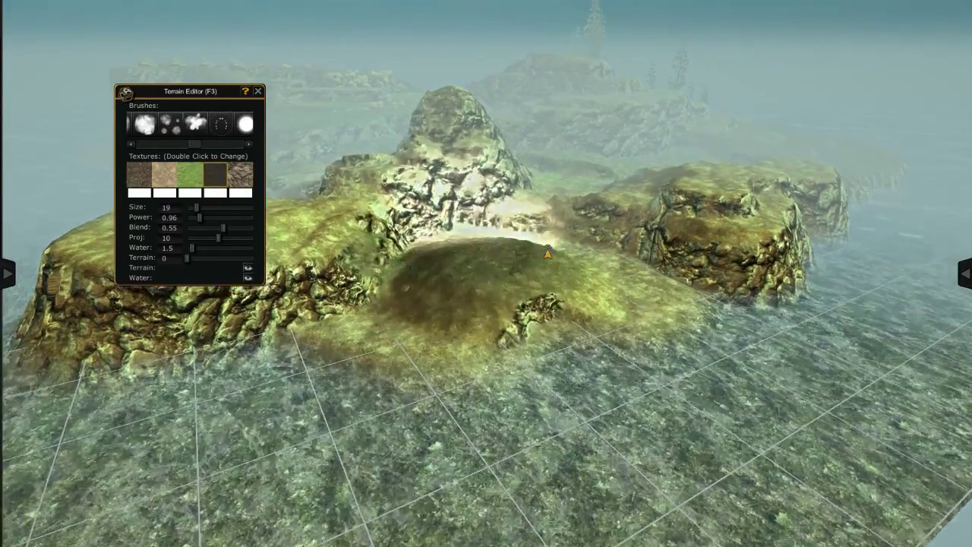
{"action": "mouse_move", "coordinate": [460, 255]}
{"action": "right_mouse_down"}
{"action": "mouse_move", "coordinate": [643, 221]}
{"action": "mouse_move", "coordinate": [754, 249]}
{"action": "mouse_move", "coordinate": [443, 341]}
{"action": "mouse_move", "coordinate": [647, 225]}
{"action": "right_mouse_up"}
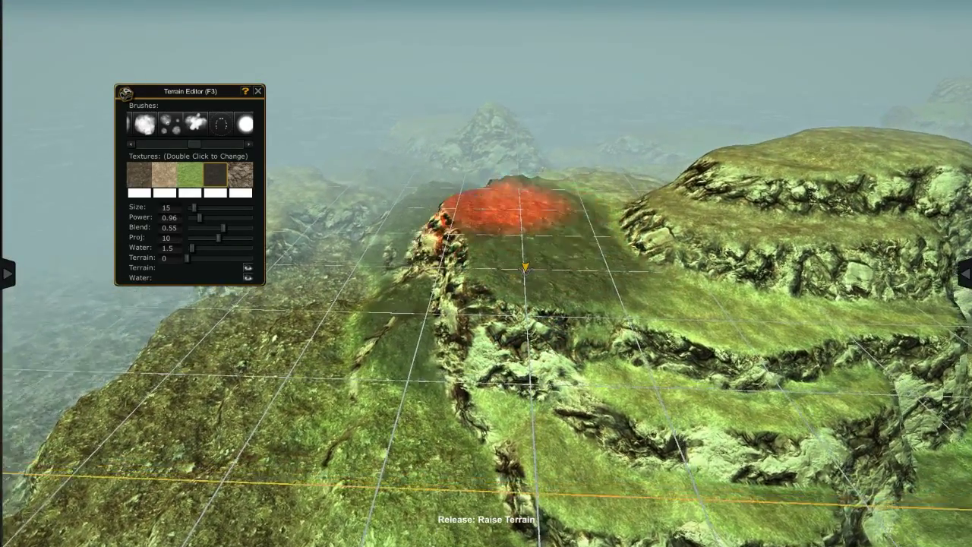
- Raise the terraced plateau's summit into a broad flat tier, then bring up the radial menu
{"action": "right_click_drag", "start_coordinate": [548, 202], "coordinate": [511, 290]}
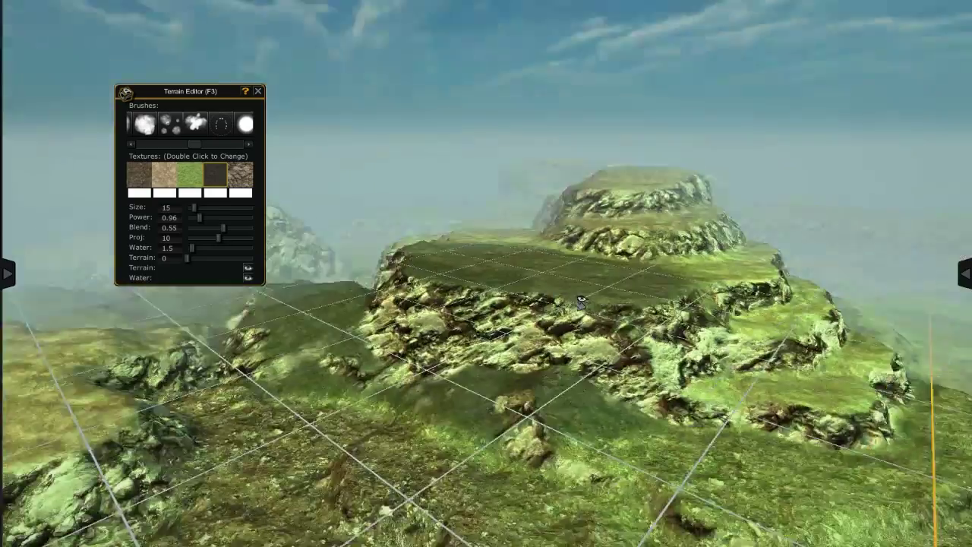
{"action": "mouse_move", "coordinate": [550, 245]}
{"action": "left_mouse_down"}
{"action": "mouse_move", "coordinate": [551, 256]}
{"action": "mouse_move", "coordinate": [654, 257]}
{"action": "left_mouse_up"}
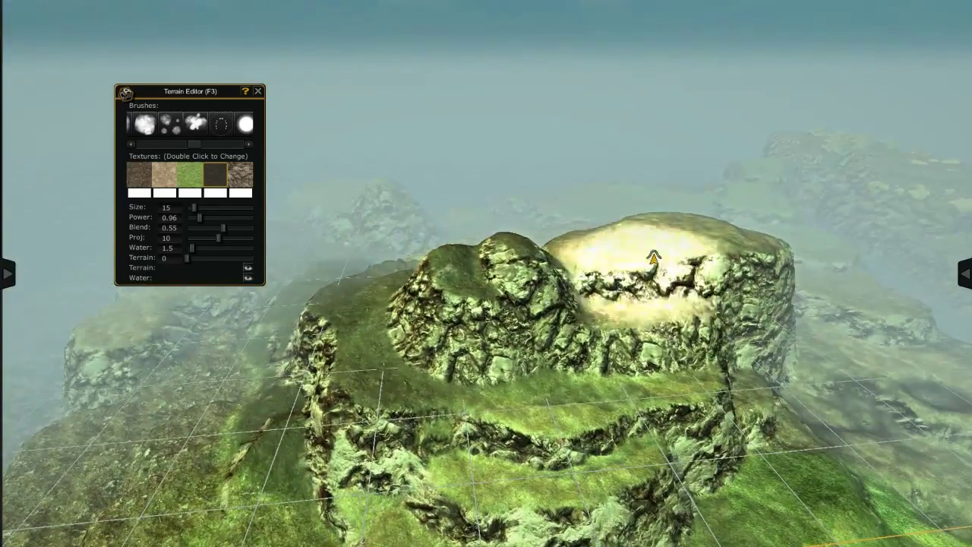
{"action": "right_click_drag", "start_coordinate": [654, 257], "coordinate": [501, 285]}
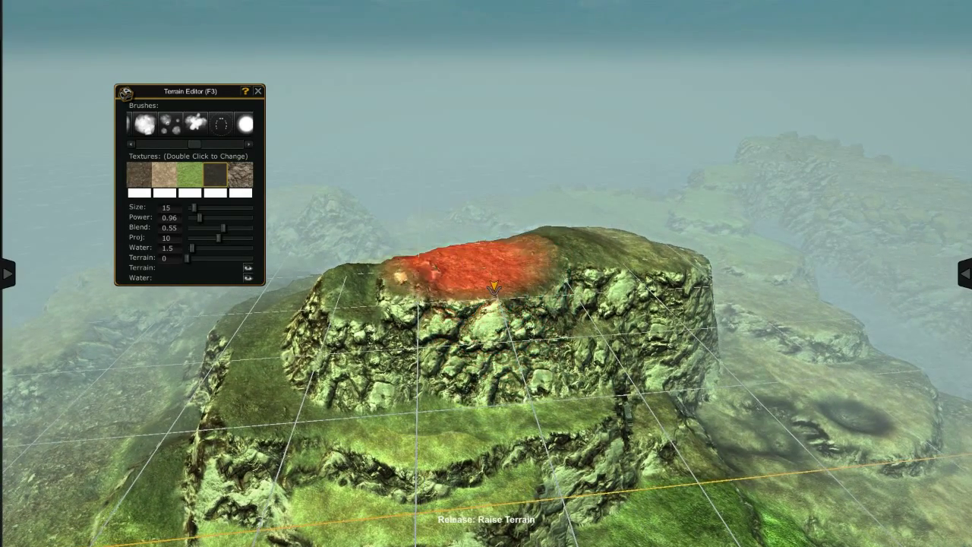
{"action": "mouse_move", "coordinate": [597, 258]}
{"action": "right_mouse_down"}
{"action": "mouse_move", "coordinate": [596, 296]}
{"action": "mouse_move", "coordinate": [505, 329]}
{"action": "right_mouse_up"}
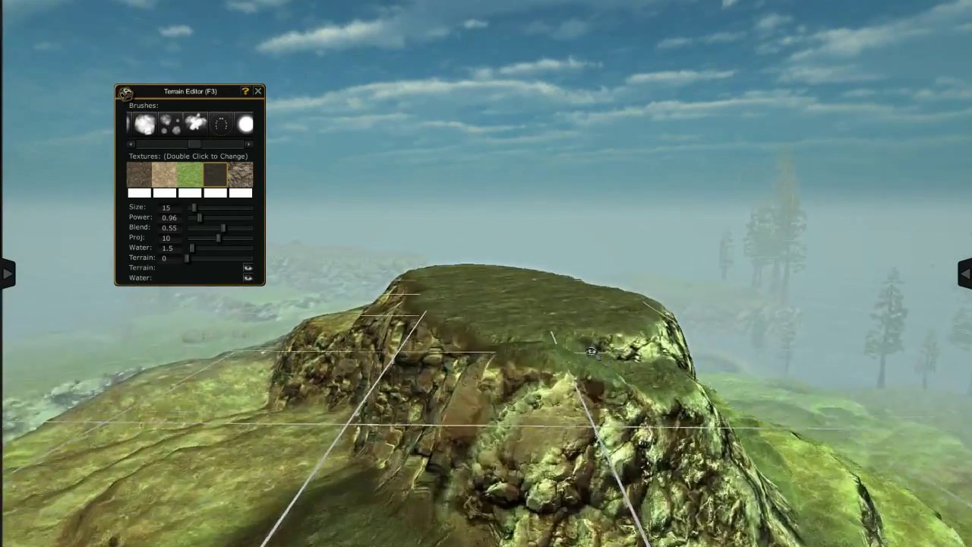
{"action": "right_click_drag", "start_coordinate": [504, 329], "coordinate": [486, 274]}
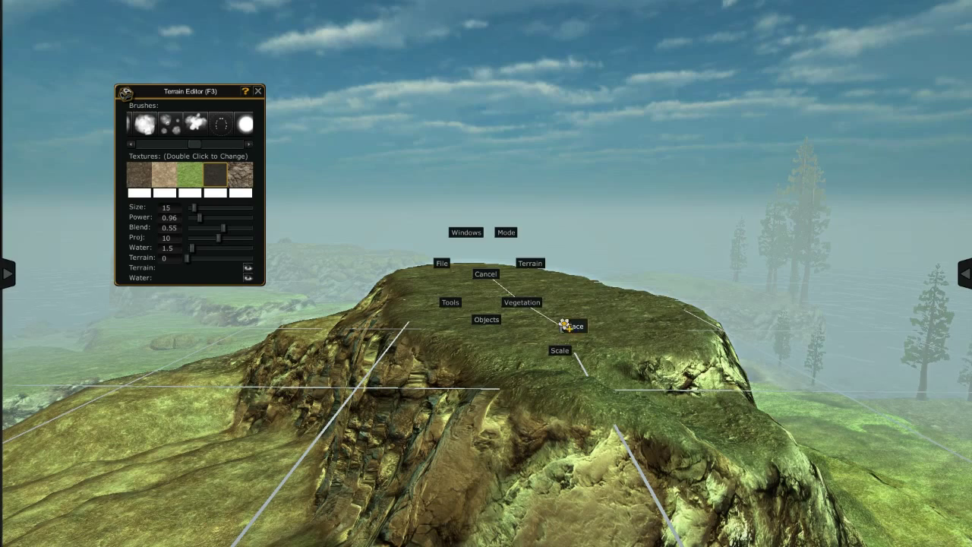
- Choose Place and paint a patch of grass on part of the plateau top, then Cancel the menu
{"action": "left_click", "coordinate": [566, 325]}
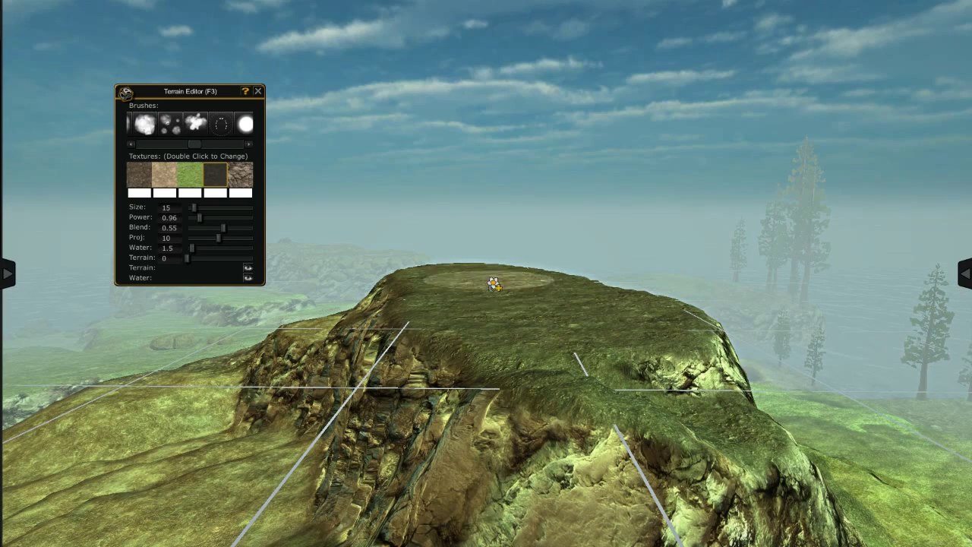
{"action": "left_click_drag", "start_coordinate": [494, 284], "coordinate": [552, 269]}
{"action": "right_click_drag", "start_coordinate": [551, 269], "coordinate": [497, 320]}
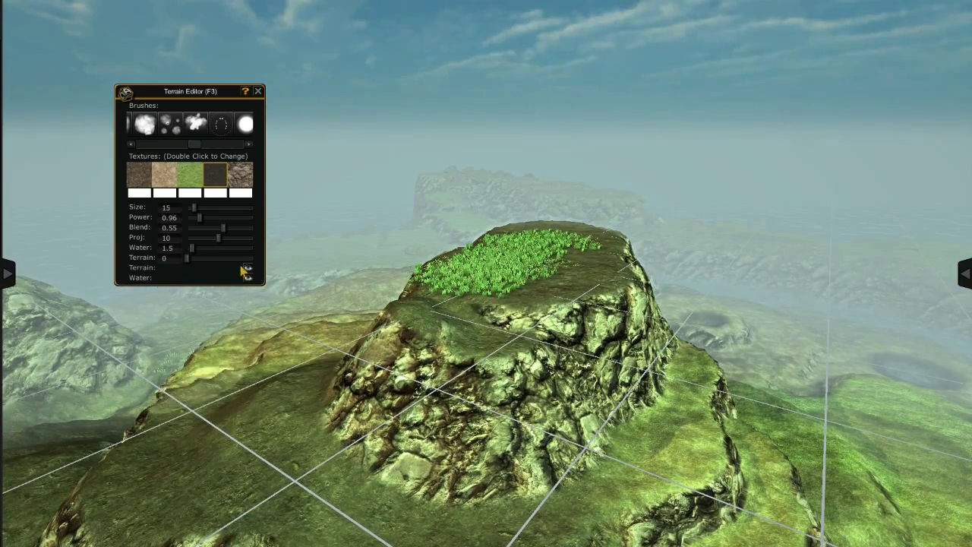
{"action": "left_click", "coordinate": [486, 274]}
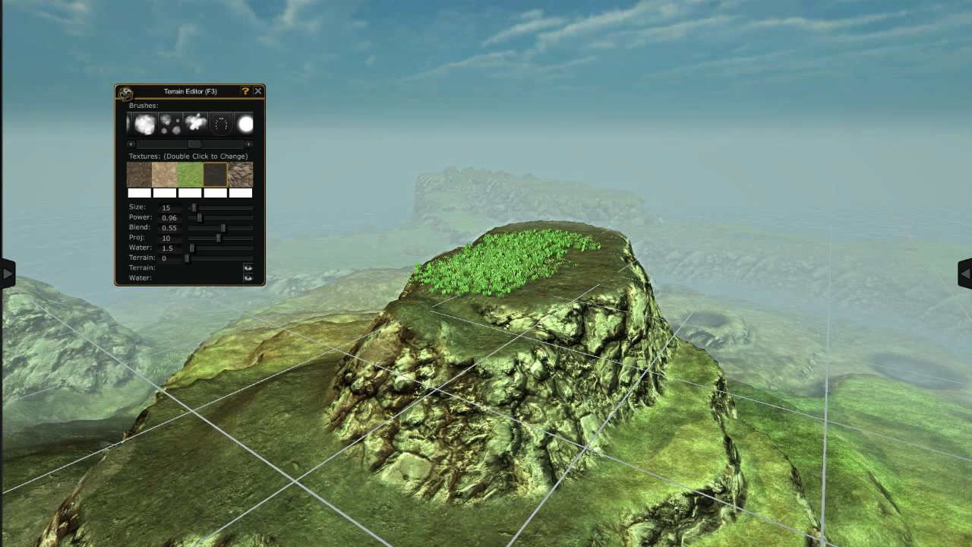
- Detach the Vegetation Editor and Terrain Editor panels so they float over the scene
{"action": "mouse_move", "coordinate": [18, 294]}
{"action": "left_click_drag", "start_coordinate": [68, 113], "coordinate": [299, 109]}
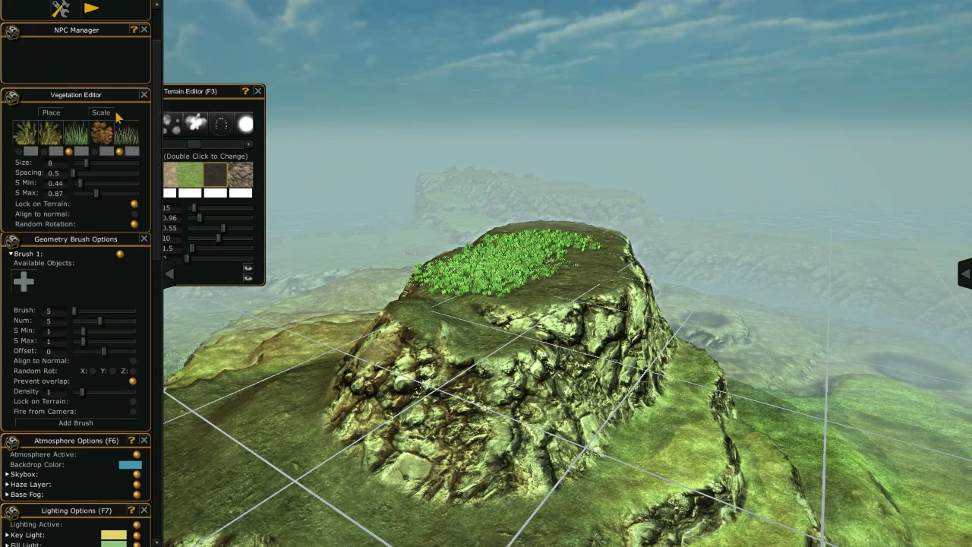
{"action": "left_click_drag", "start_coordinate": [217, 91], "coordinate": [308, 317]}
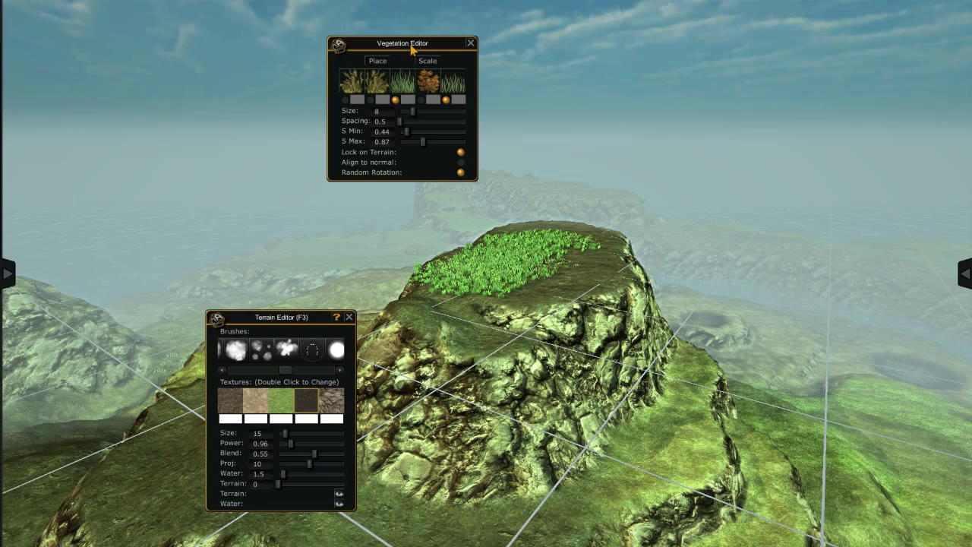
{"action": "left_click_drag", "start_coordinate": [393, 60], "coordinate": [281, 103]}
- Cover the whole plateau top densely with grass and bring up Vegetation Texture Select for a slot
{"action": "left_click_drag", "start_coordinate": [515, 251], "coordinate": [531, 242]}
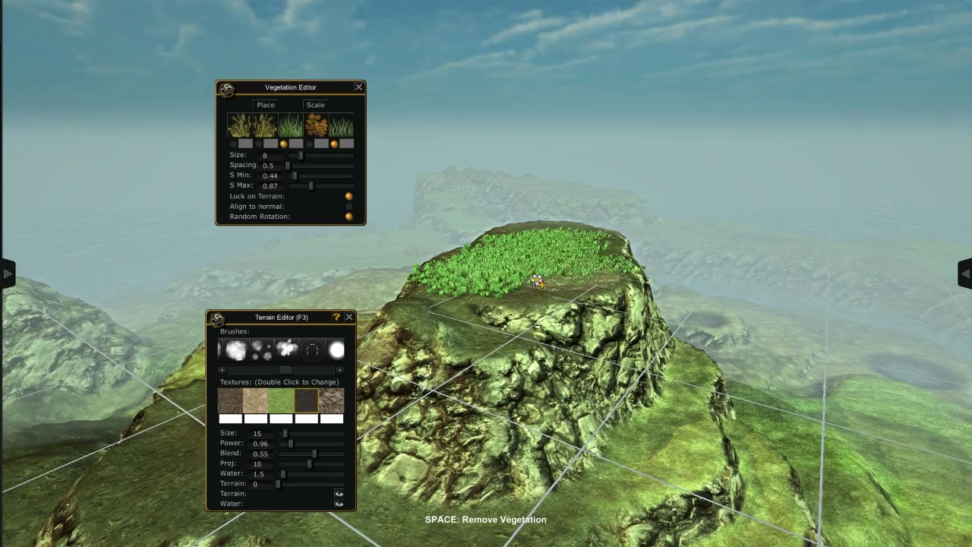
{"action": "scroll", "coordinate": [531, 242], "scroll_direction": "up", "scroll_amount": 5}
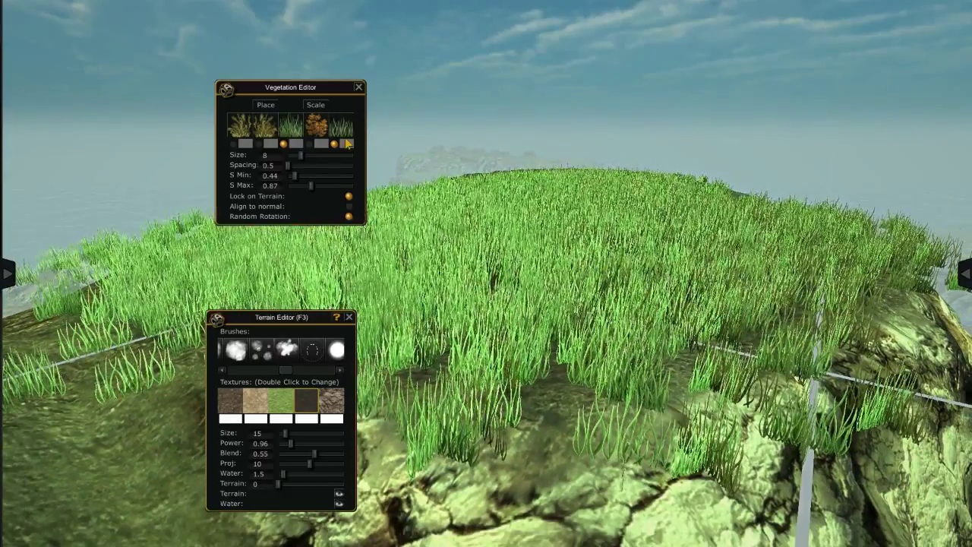
{"action": "double_click", "coordinate": [300, 131]}
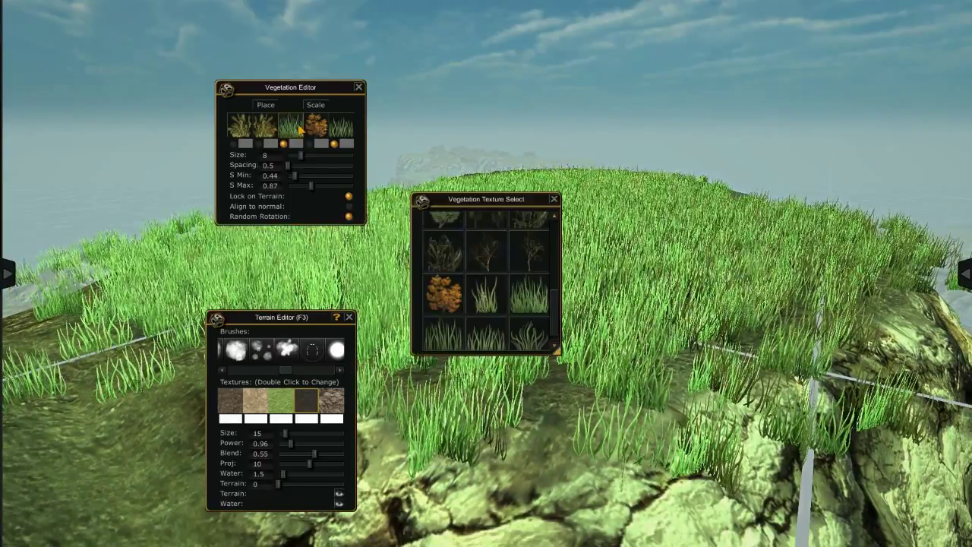
- Swap vegetation slots to a dark dry grass, a leafy plant, and a grass in the fifth slot
{"action": "left_click", "coordinate": [451, 257]}
{"action": "double_click", "coordinate": [341, 127]}
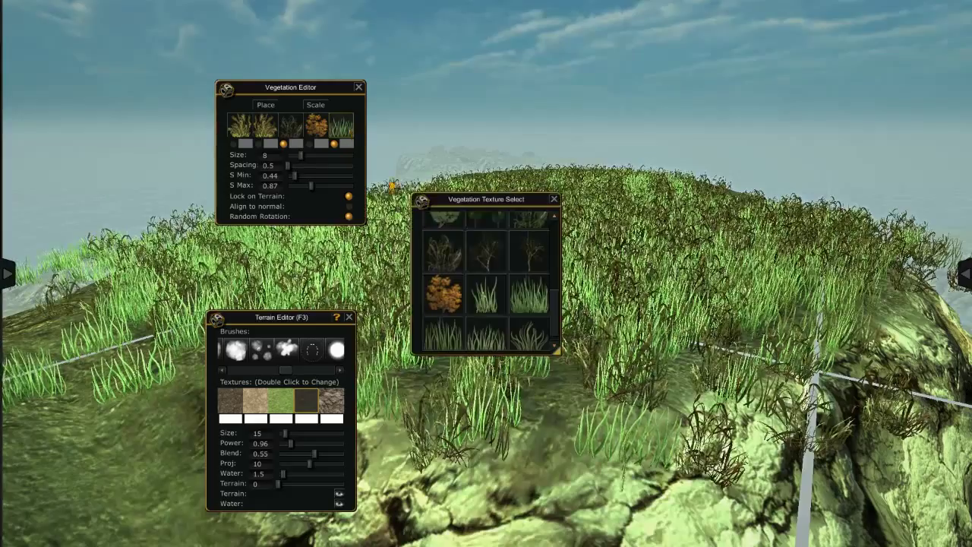
{"action": "left_click", "coordinate": [460, 230]}
{"action": "double_click", "coordinate": [341, 127]}
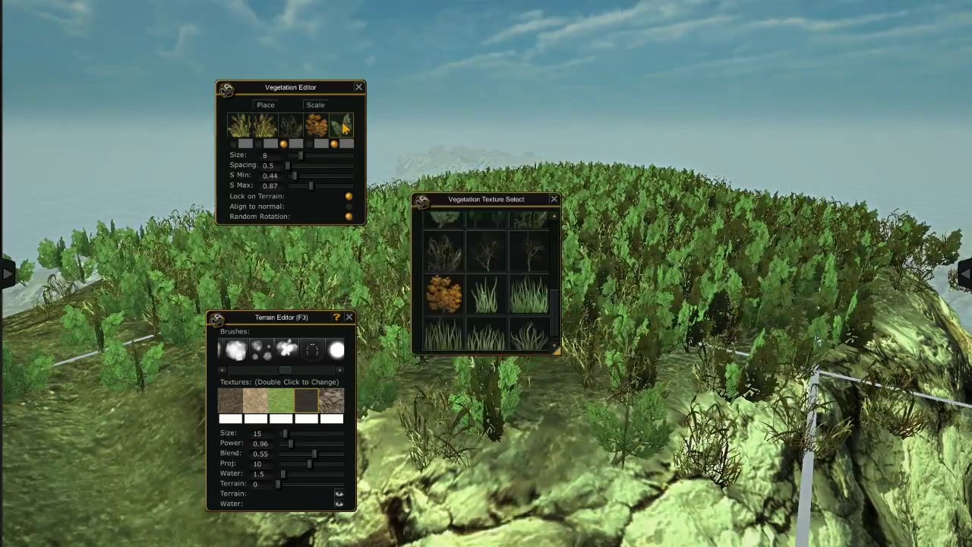
{"action": "scroll", "coordinate": [501, 288], "scroll_direction": "up", "scroll_amount": 10}
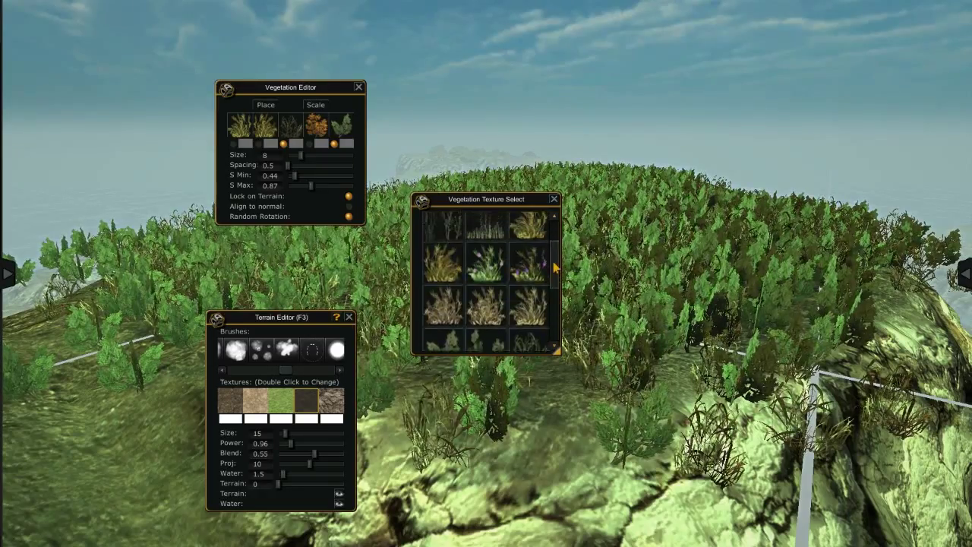
{"action": "left_click", "coordinate": [478, 329]}
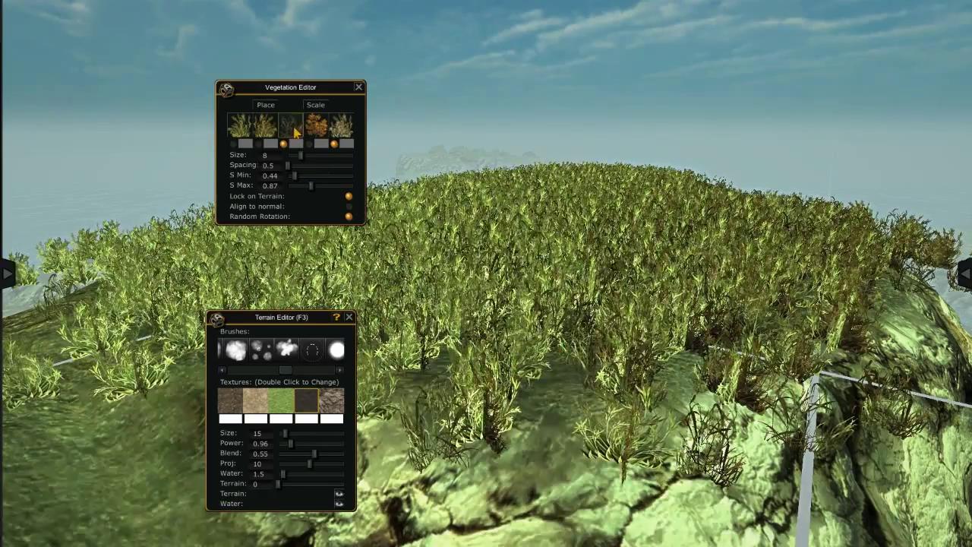
- Set the third vegetation slot to thin grass and clear all vegetation from the plateau top
{"action": "double_click", "coordinate": [290, 126]}
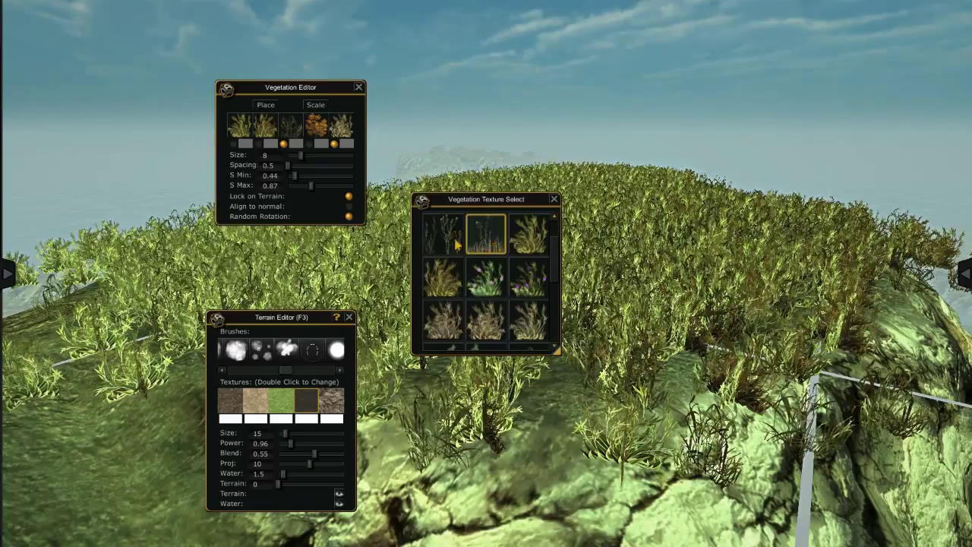
{"action": "left_click", "coordinate": [448, 241]}
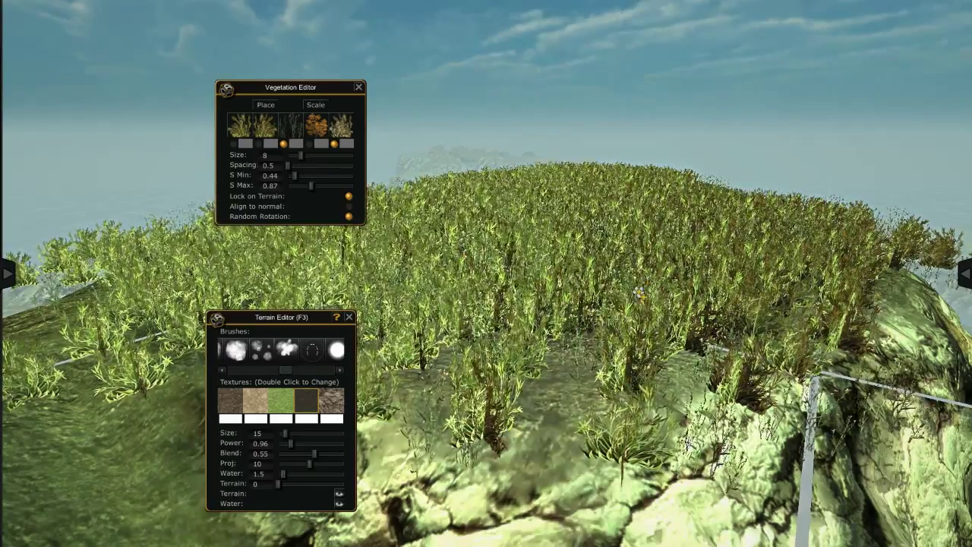
{"action": "left_click_drag", "start_coordinate": [641, 292], "coordinate": [772, 245]}
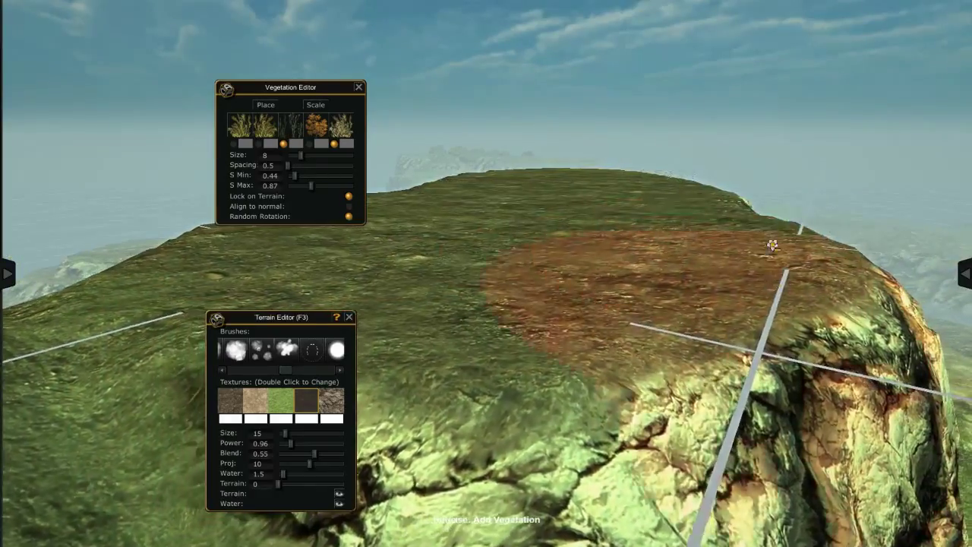